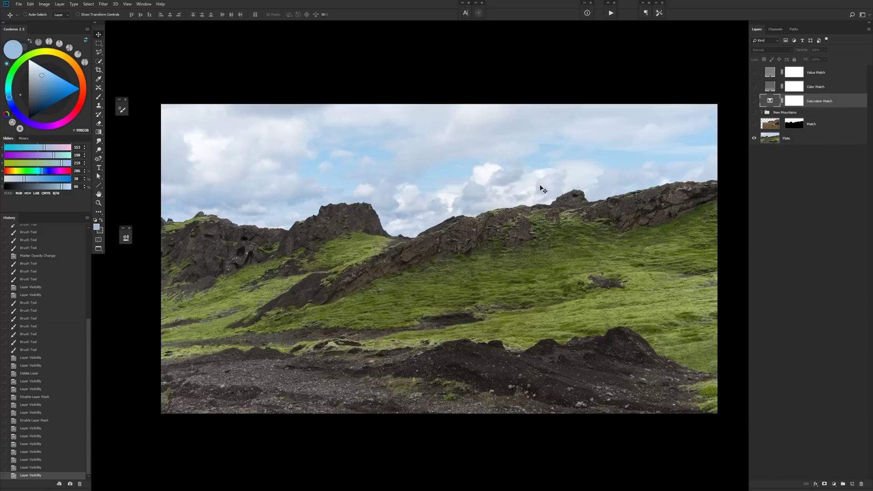
# - Show the Match layer with its layer mask disabled, and re-enable the mask
pyautogui.keyDown('shift'); pyautogui.click(793, 123); pyautogui.keyUp('shift')
pyautogui.click(754, 124)
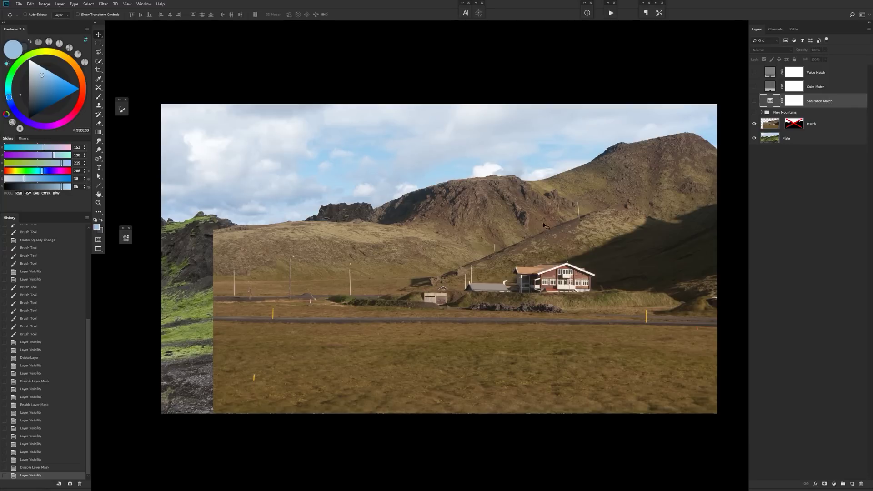
pyautogui.keyDown('shift'); pyautogui.click(789, 127); pyautogui.keyUp('shift')
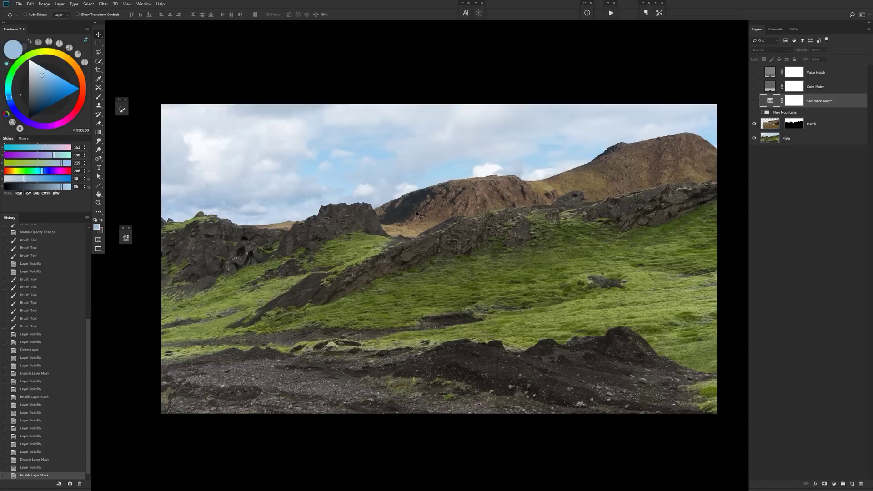
# - Try recolouring the Match layer with the Camera Raw Filter, using Auto white balance, temperature -21 and a greener tint
pyautogui.click(813, 127)
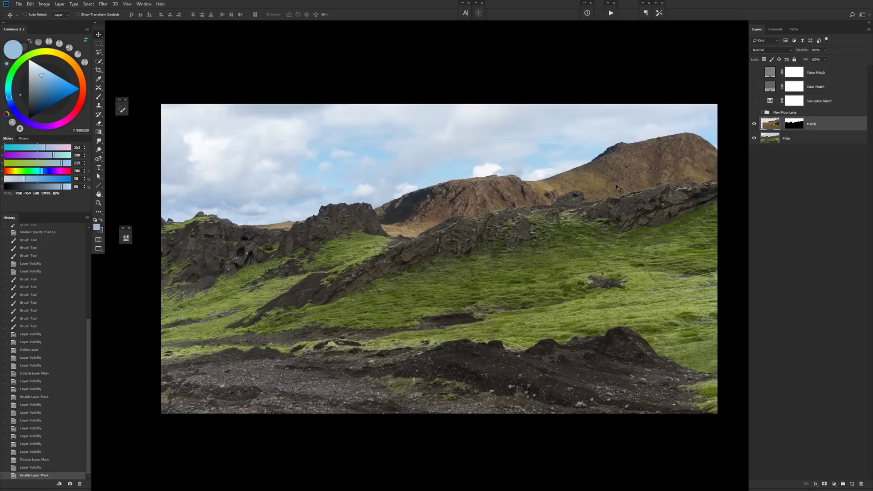
pyautogui.click(103, 4)
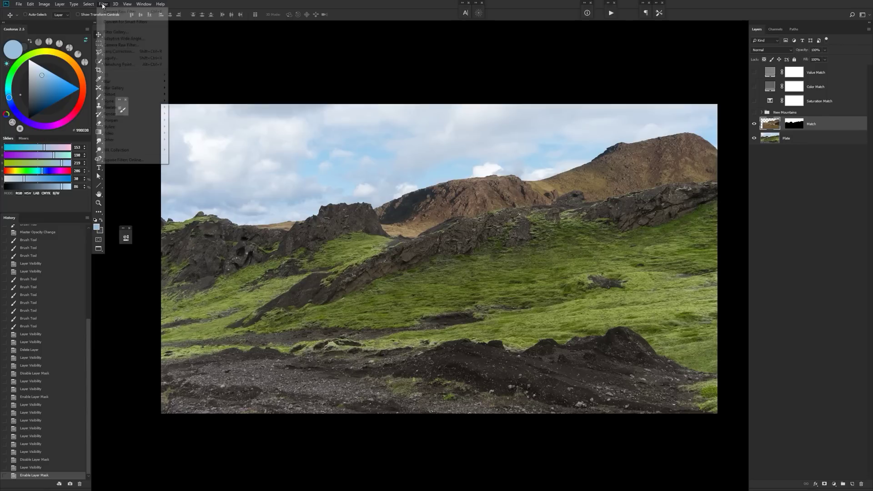
pyautogui.click(128, 45)
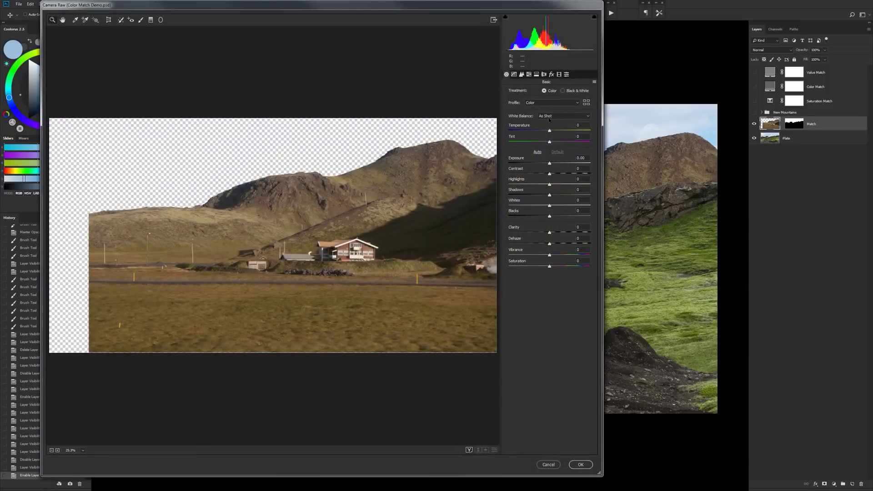
pyautogui.click(549, 116)
pyautogui.click(549, 129)
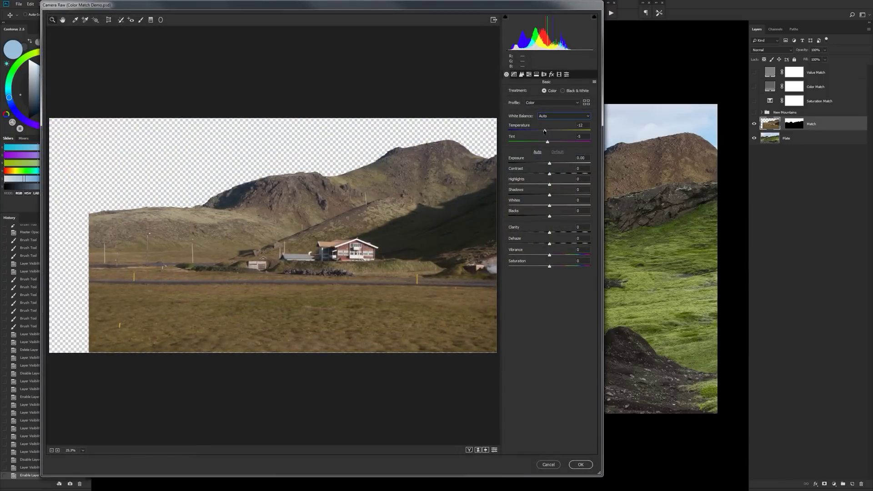
pyautogui.moveTo(545, 131); pyautogui.dragTo(537, 142)
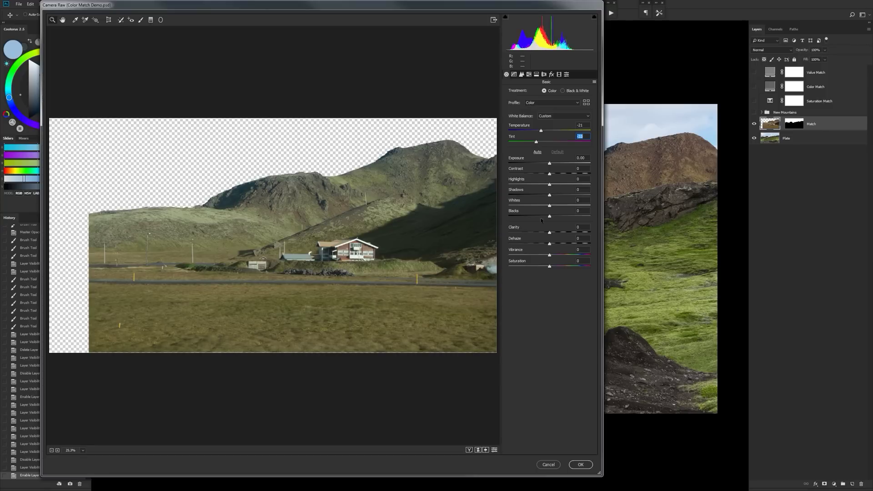
# - Try adjusting the hue and saturation of the warm colours in Camera Raw's HSL Adjustments, and undo the applied filter
pyautogui.click(544, 74)
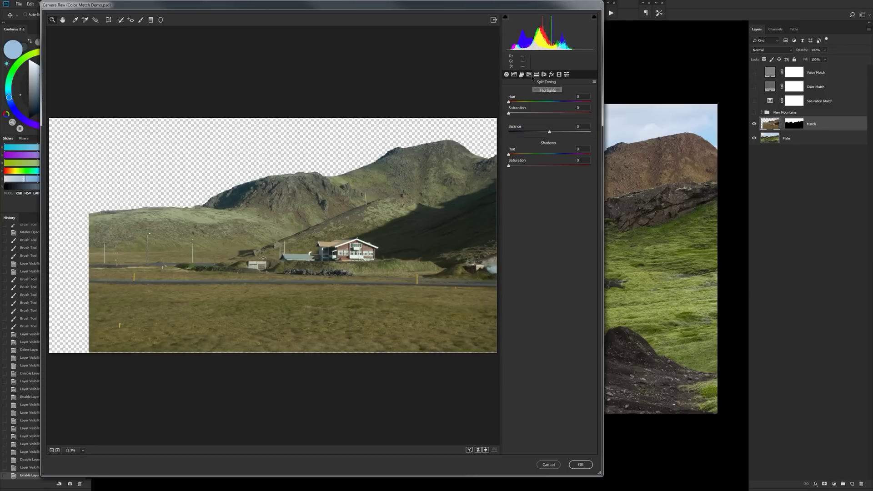
pyautogui.click(534, 93)
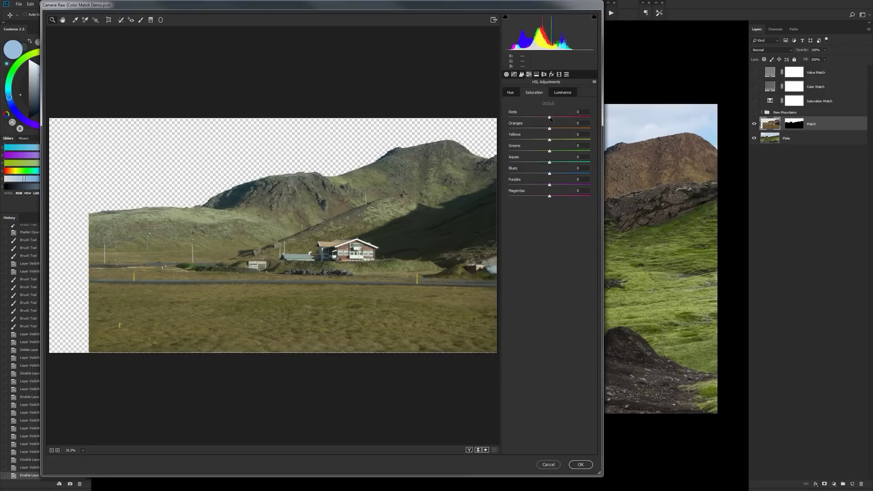
pyautogui.click(510, 93)
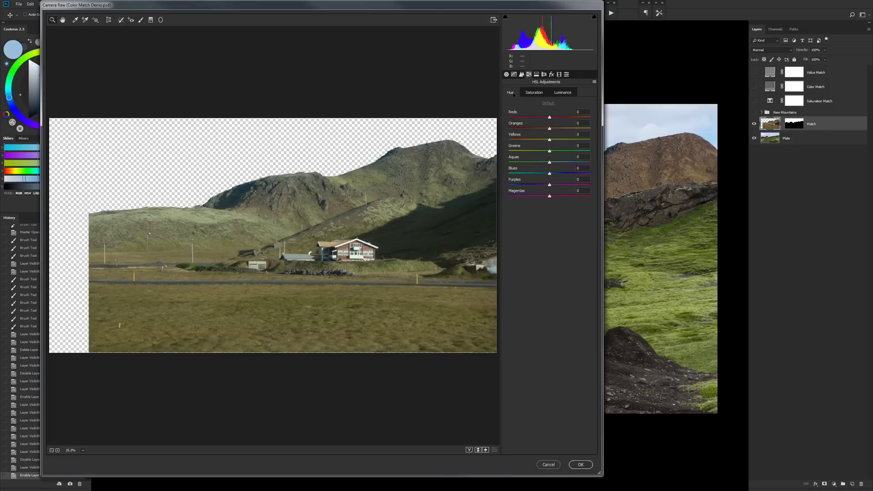
pyautogui.moveTo(549, 119); pyautogui.dragTo(553, 120)
pyautogui.press('Tab')
pyautogui.click(537, 95)
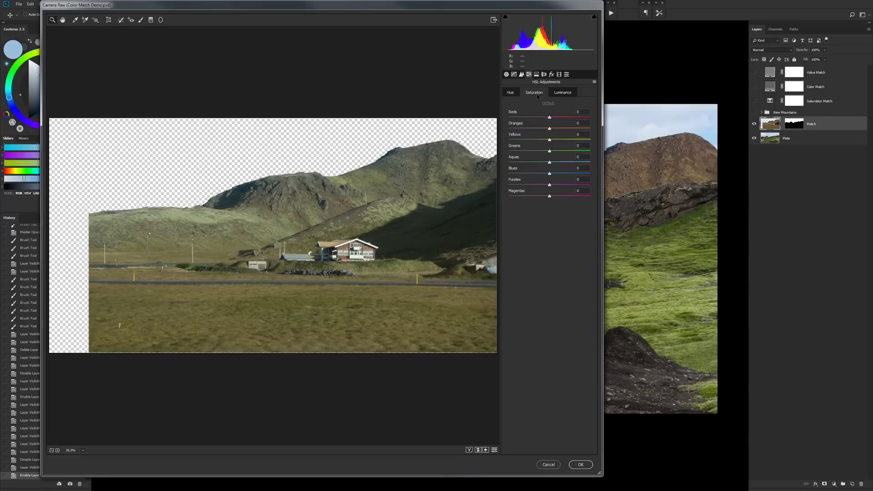
pyautogui.moveTo(549, 118); pyautogui.dragTo(535, 129)
pyautogui.click(580, 464)
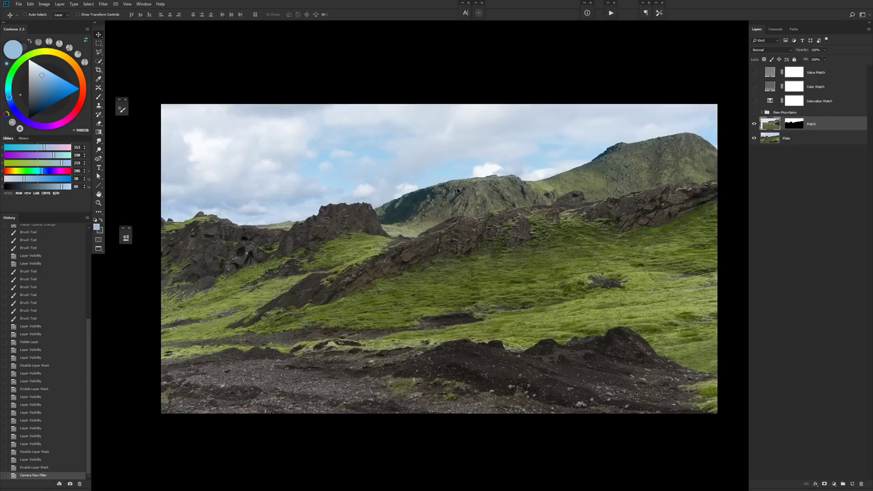
pyautogui.hotkey('ctrl', 'z')
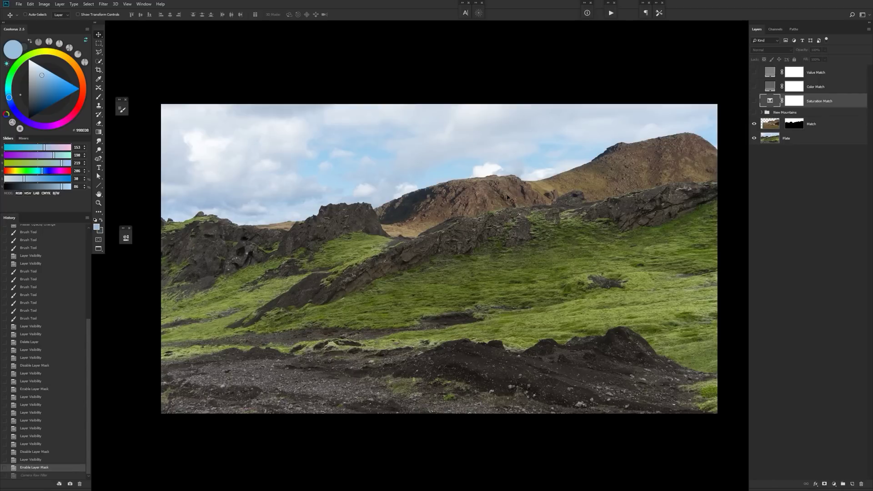
# - View the image's values in grayscale through the Value Match layer, check its fill colour and hide the layer again
pyautogui.click(814, 128)
pyautogui.click(815, 100)
pyautogui.click(754, 73)
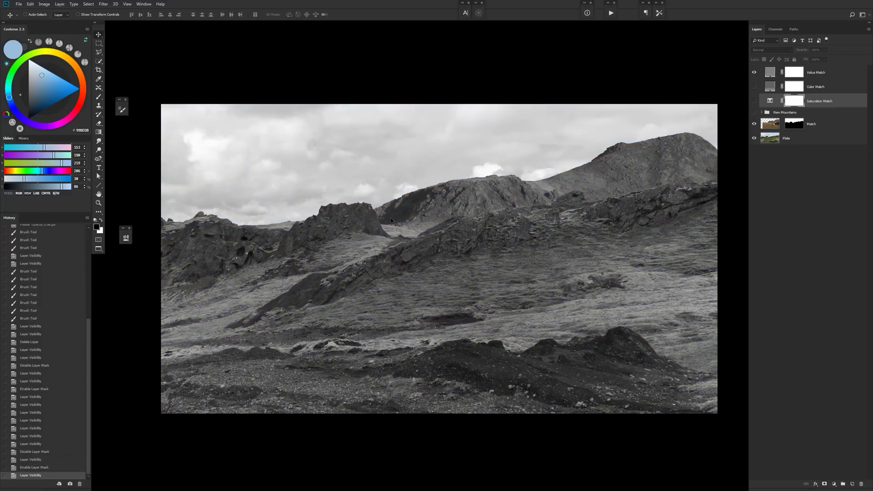
pyautogui.click(821, 76)
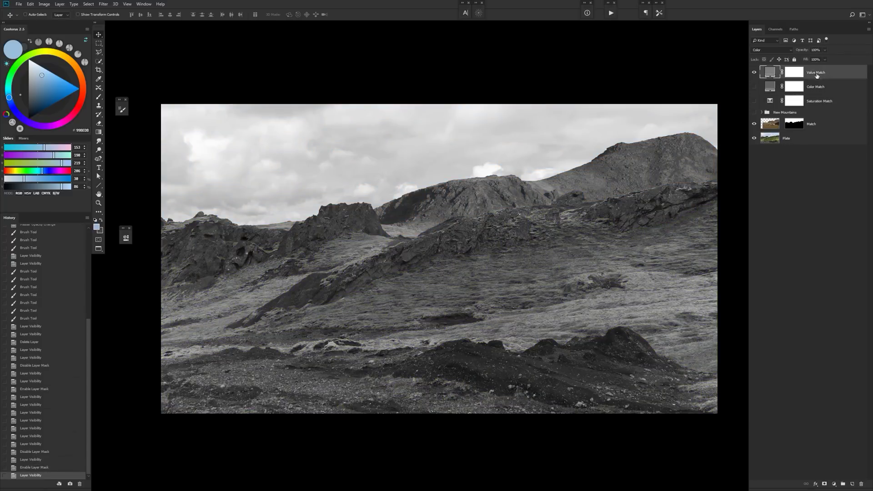
pyautogui.doubleClick(769, 74)
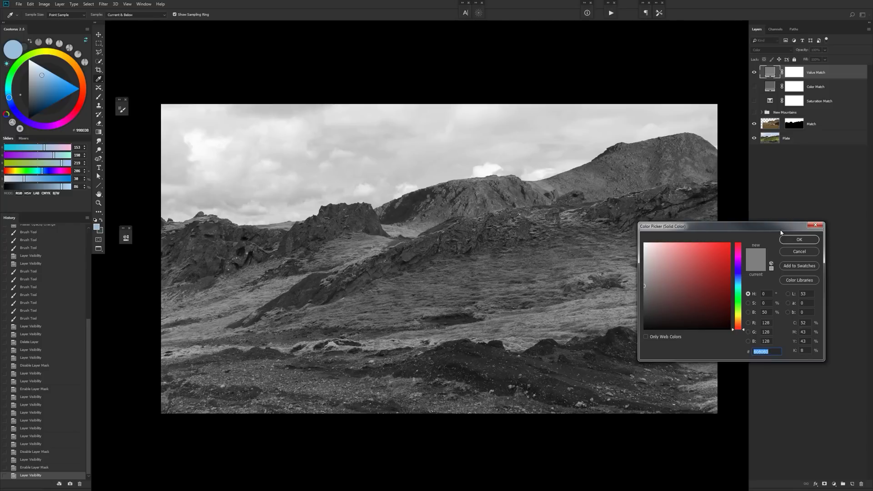
pyautogui.click(797, 240)
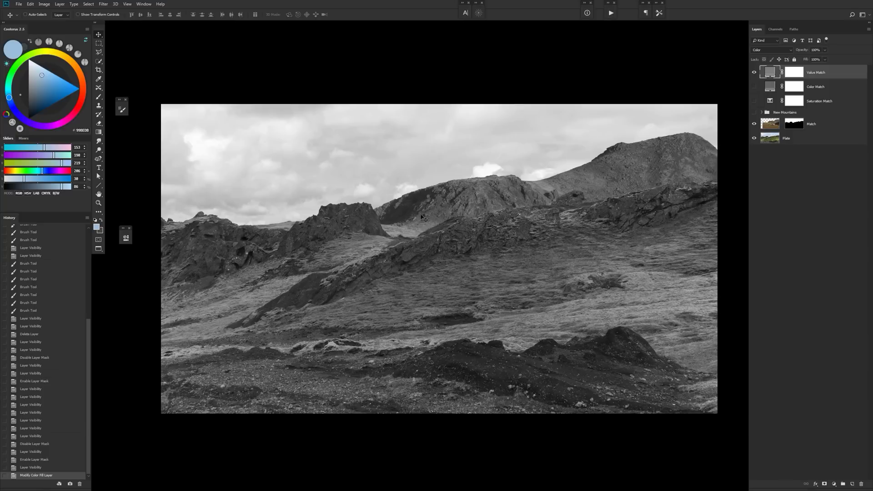
pyautogui.click(754, 73)
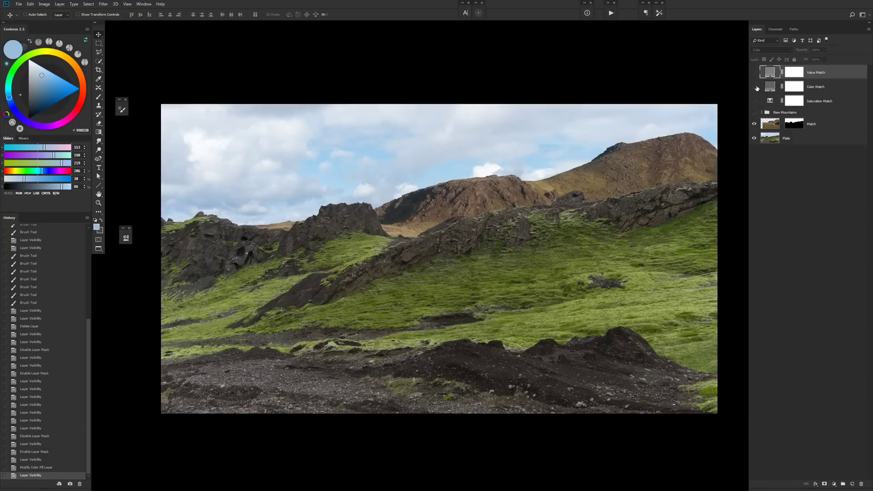
# - Check the Color Match layer's fill, view the layer with blend mode Normal and Luminosity, and hide it again
pyautogui.doubleClick(769, 86)
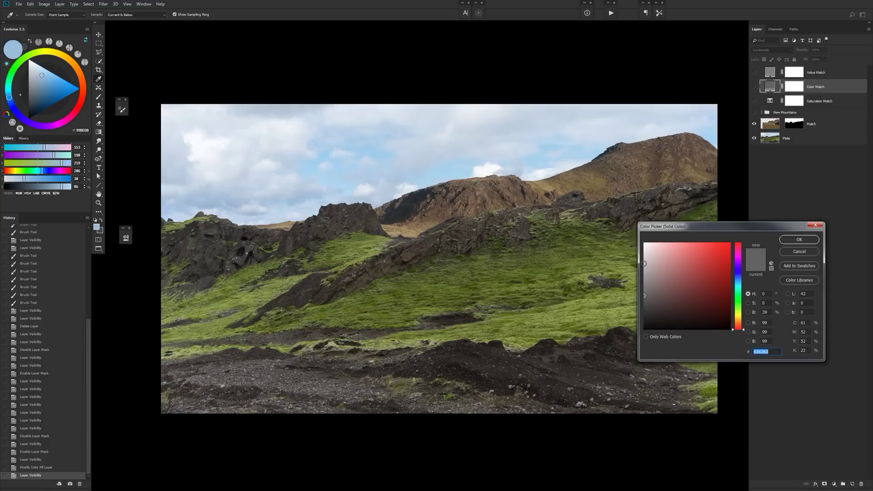
pyautogui.click(798, 239)
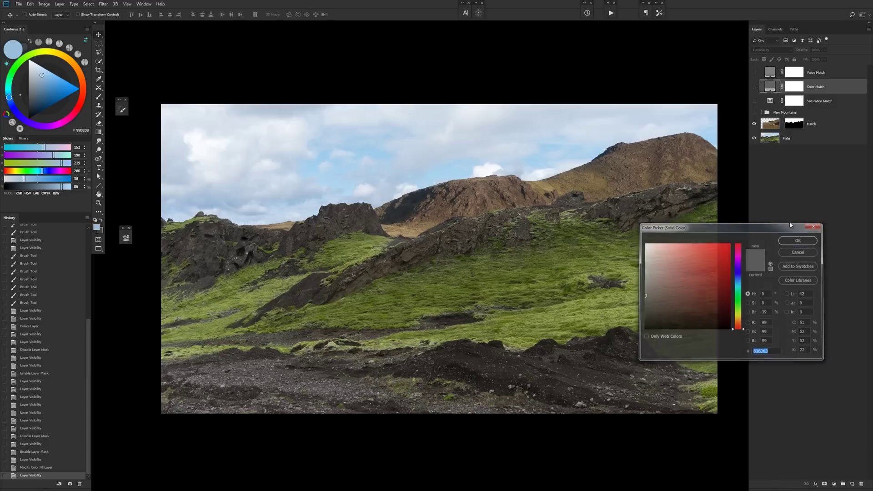
pyautogui.click(754, 87)
pyautogui.click(768, 54)
pyautogui.click(764, 54)
pyautogui.click(765, 51)
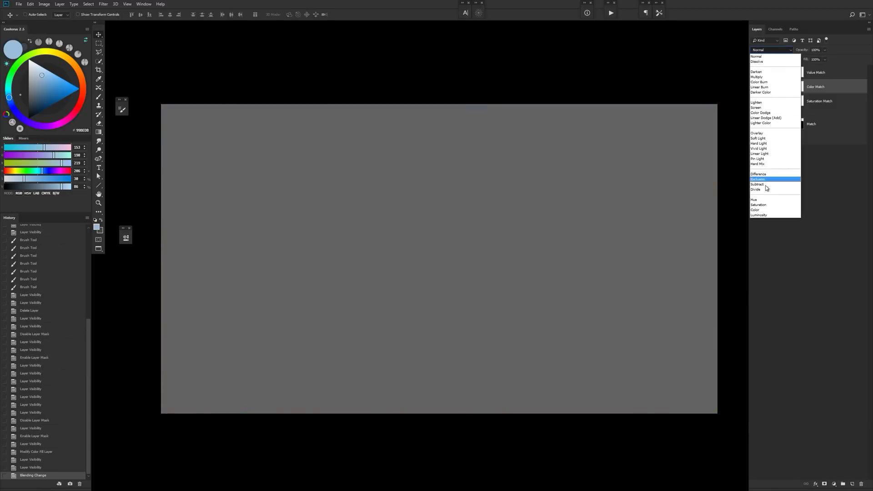
pyautogui.click(768, 215)
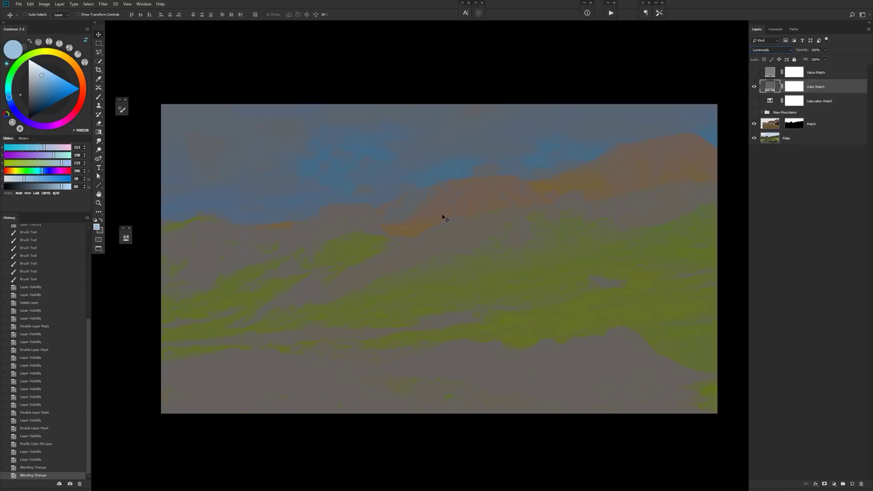
pyautogui.click(754, 87)
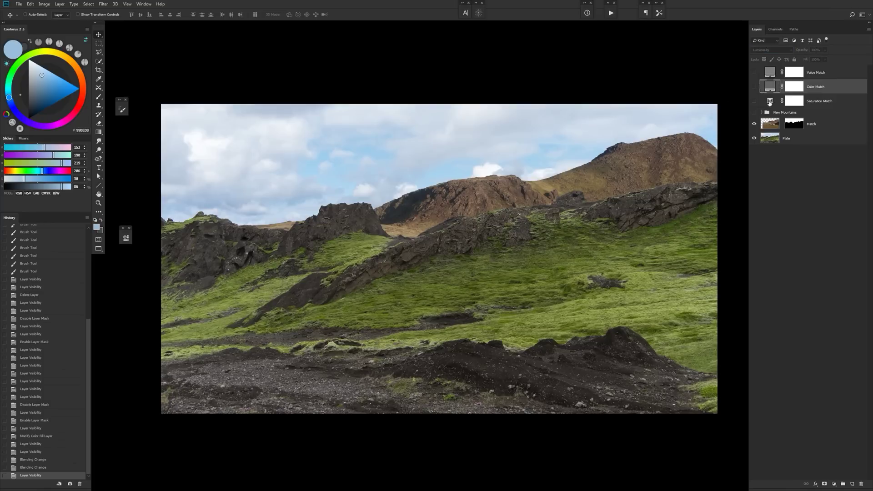
# - Show the Saturation Match layer, review its Selective Color settings for Yellows and Blacks, and hide it again
pyautogui.click(769, 103)
pyautogui.click(754, 101)
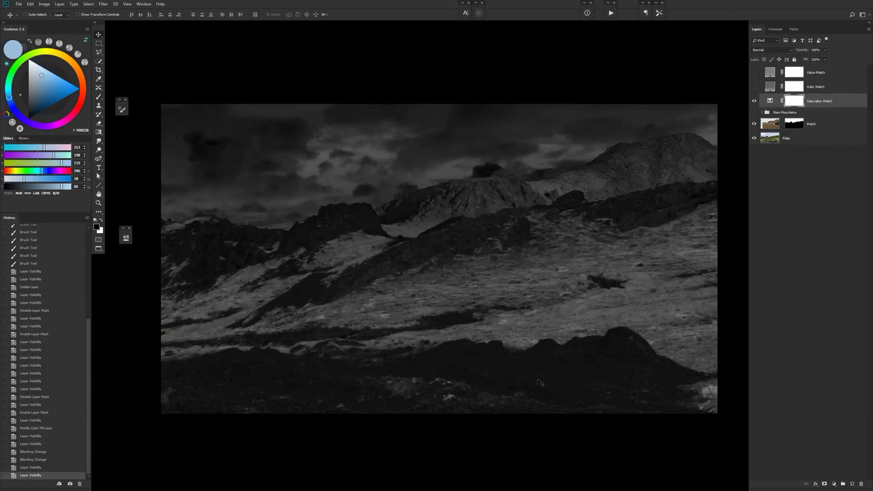
pyautogui.doubleClick(769, 102)
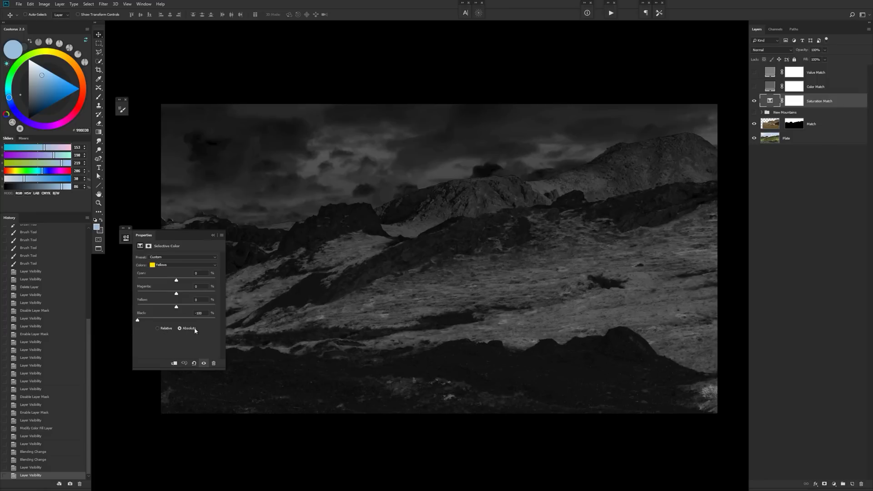
pyautogui.click(169, 267)
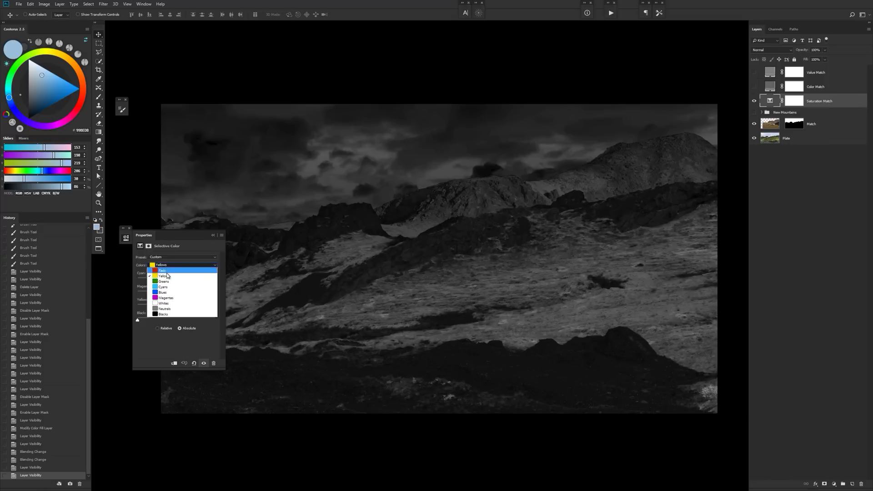
pyautogui.click(151, 348)
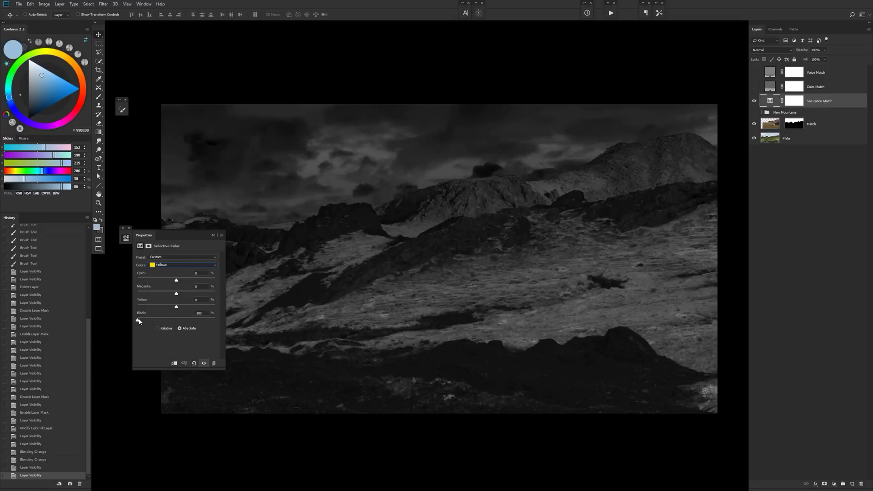
pyautogui.click(182, 265)
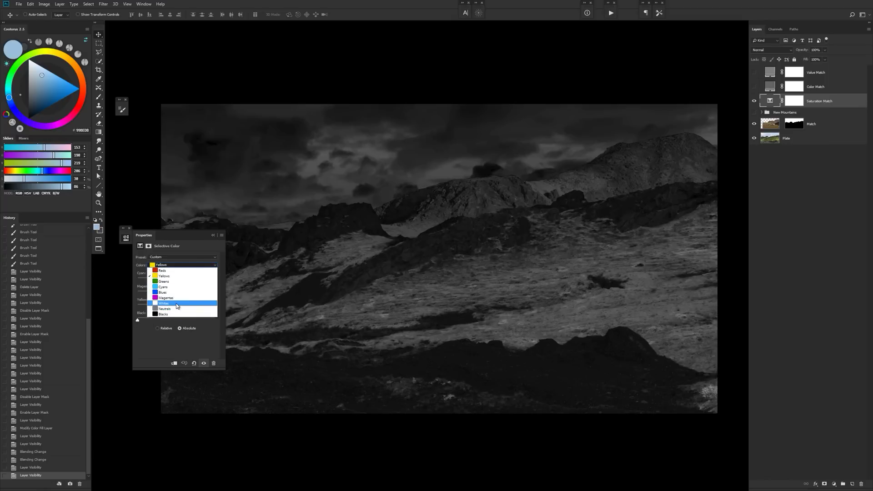
pyautogui.click(173, 314)
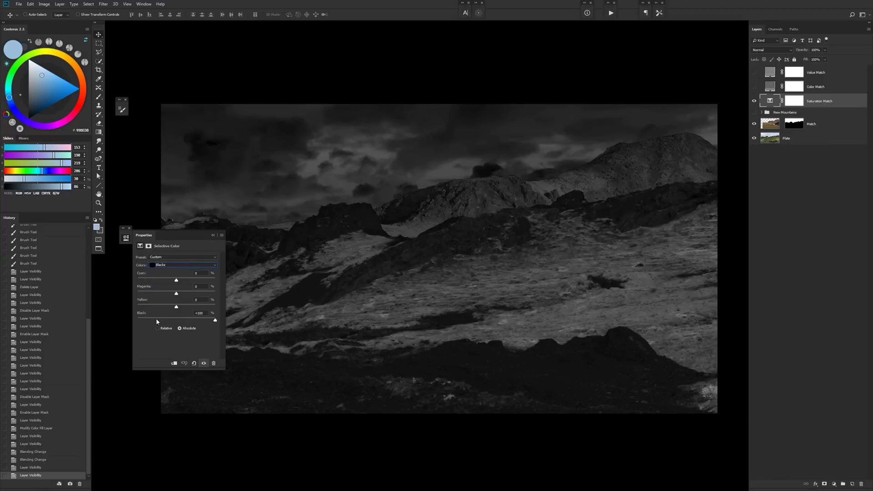
pyautogui.click(754, 101)
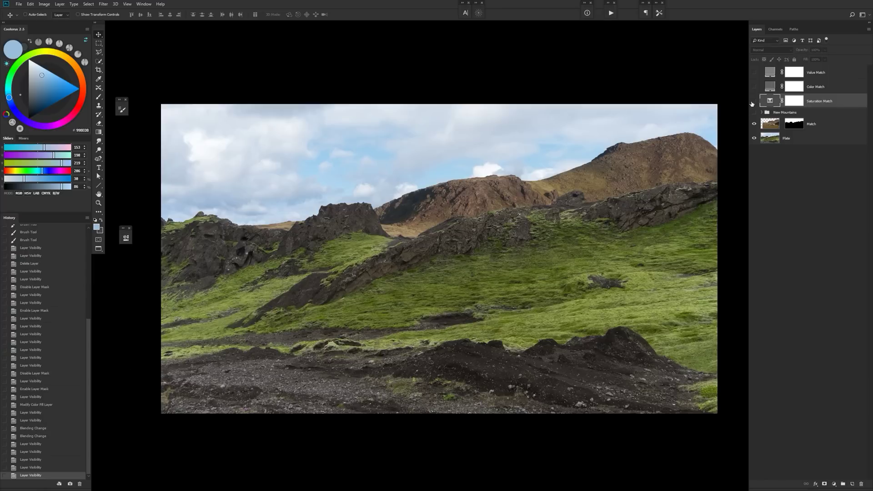
# - Toggle the Saturation Match and Value Match layers on and off to compare the mountains with the plate
pyautogui.click(754, 101)
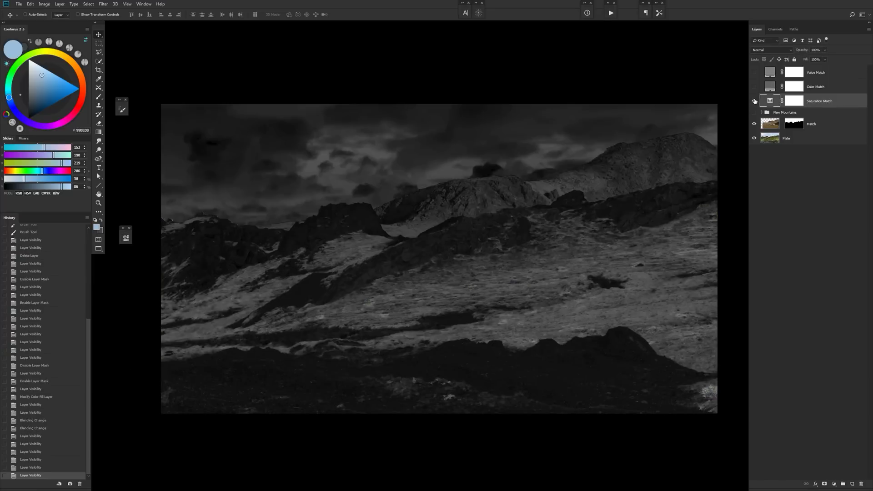
pyautogui.click(754, 101)
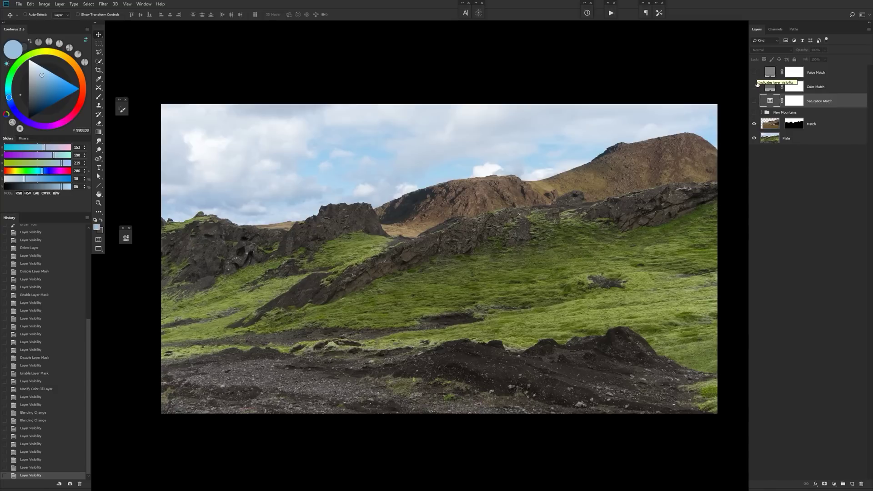
pyautogui.click(754, 101)
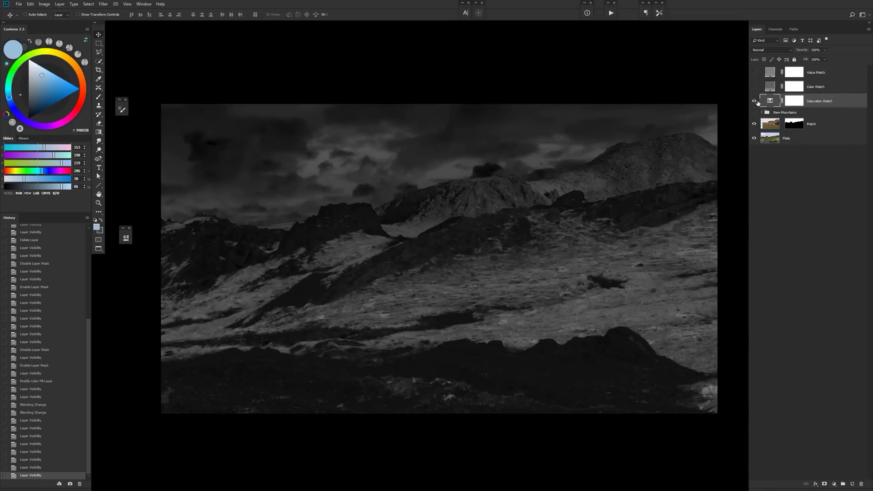
pyautogui.click(755, 101)
pyautogui.click(754, 73)
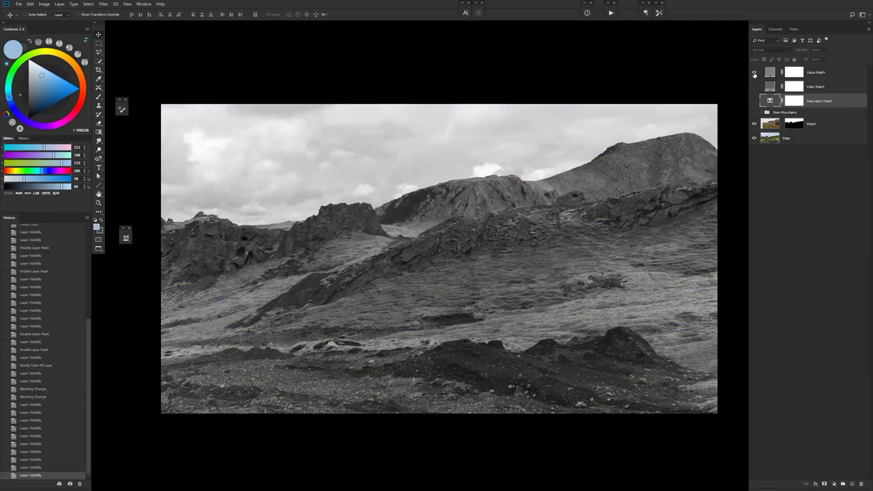
pyautogui.click(754, 73)
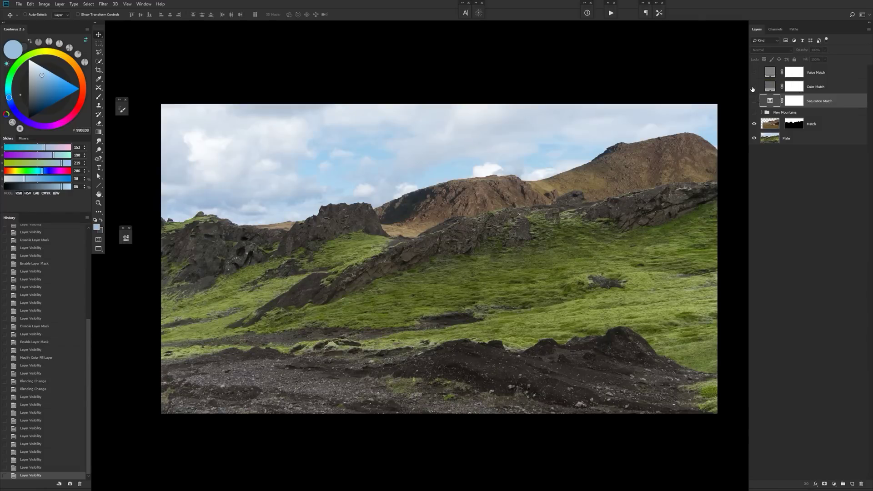
# - With the Color Match layer shown, add a Curves adjustment above the Match layer, clip it to Match and set its blend mode to Color
pyautogui.click(754, 86)
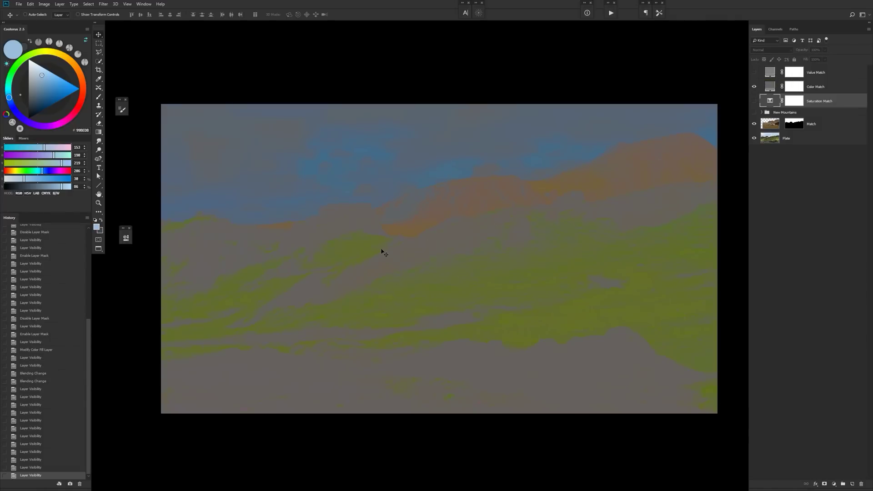
pyautogui.click(812, 127)
pyautogui.click(833, 483)
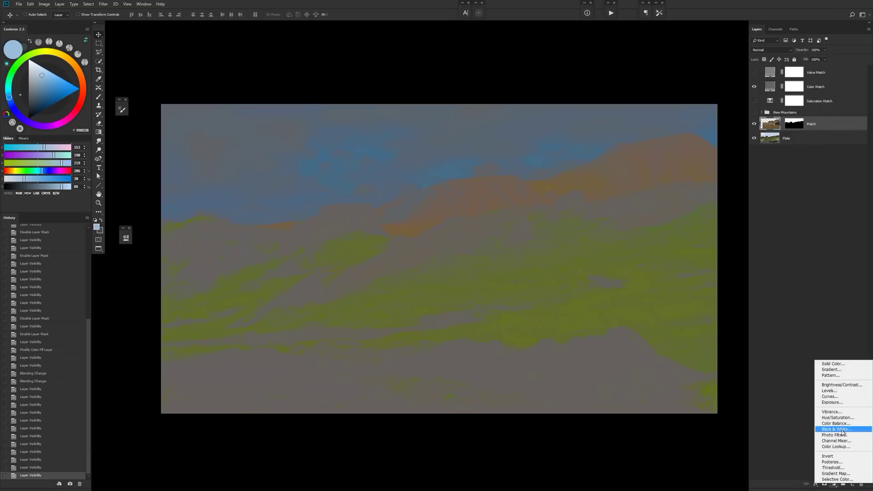
pyautogui.click(830, 396)
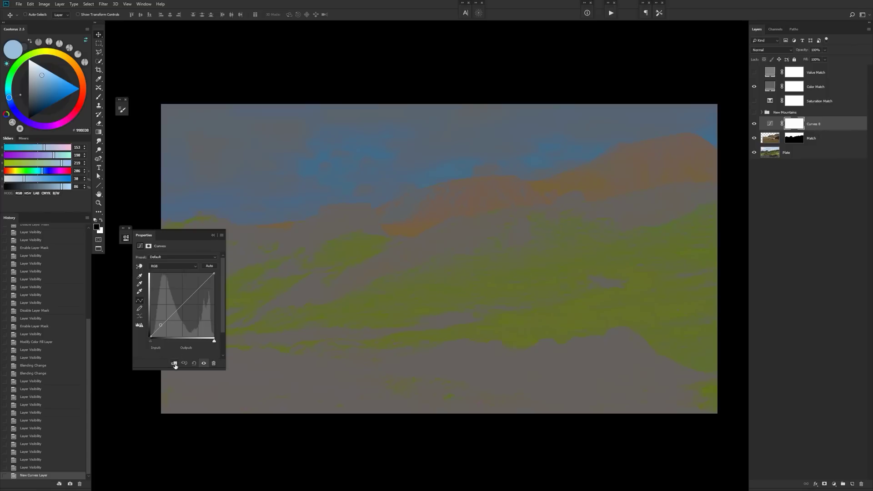
pyautogui.keyDown('alt'); pyautogui.click(821, 130); pyautogui.keyUp('alt')
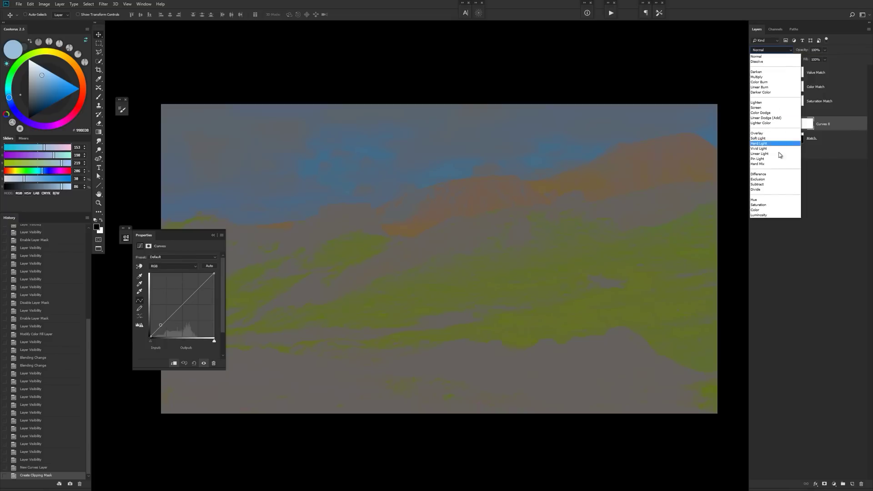
pyautogui.click(772, 212)
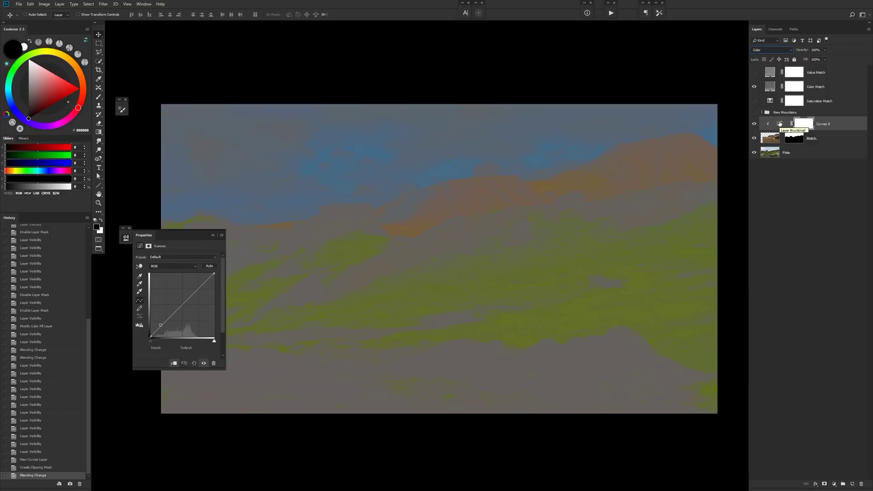
# - Lower the Curves layer's Red channel by sampling the orange valley floor between the two mountains with the on-image adjustment tool
pyautogui.click(189, 268)
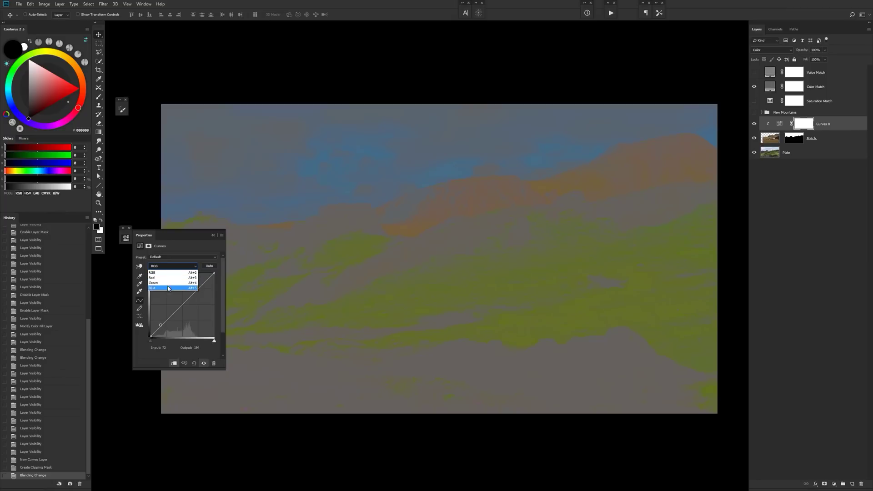
pyautogui.click(415, 210)
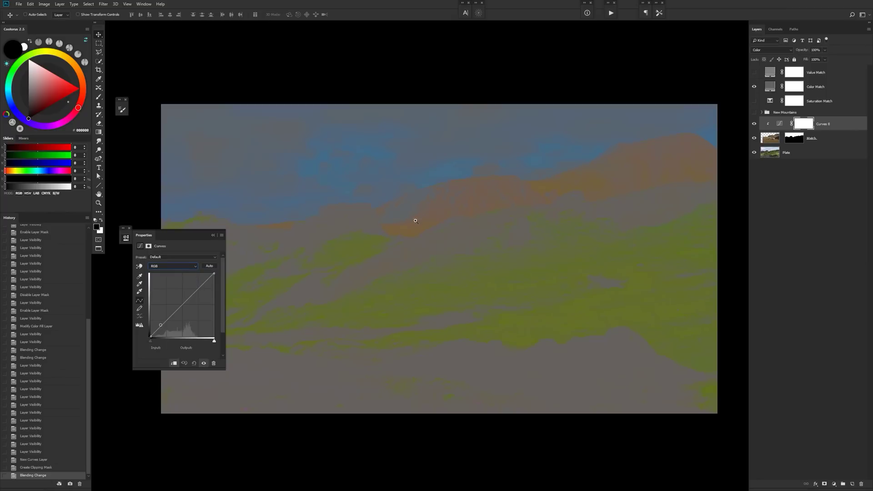
pyautogui.hotkey('ctrl', '+')
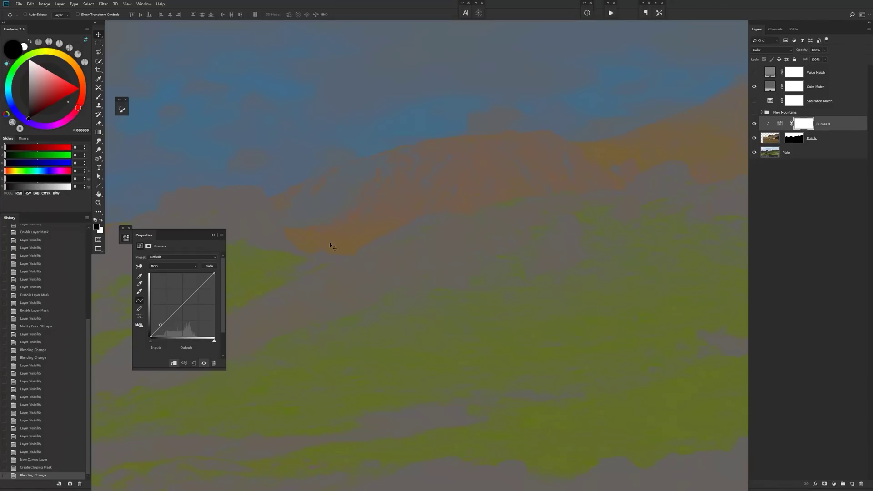
pyautogui.click(157, 267)
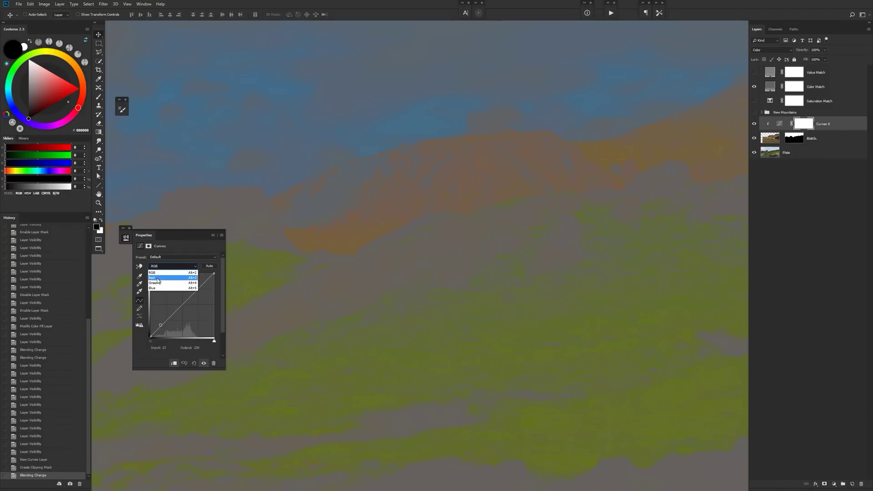
pyautogui.click(158, 278)
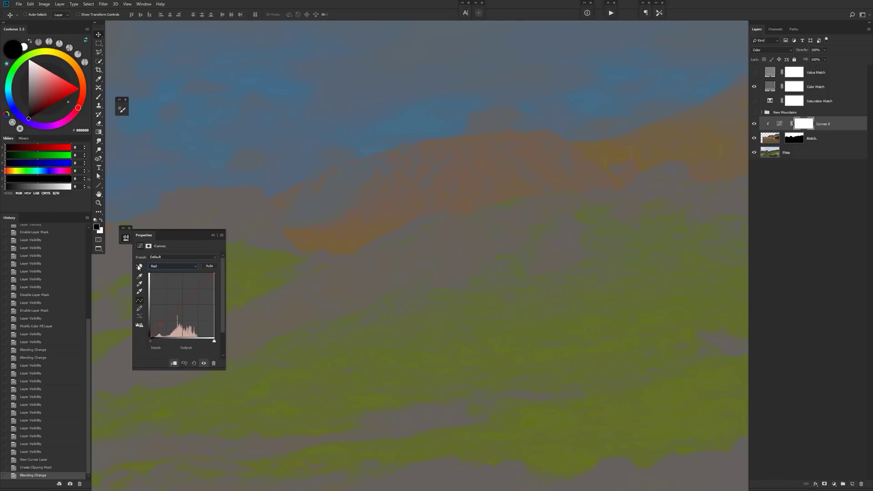
pyautogui.click(139, 268)
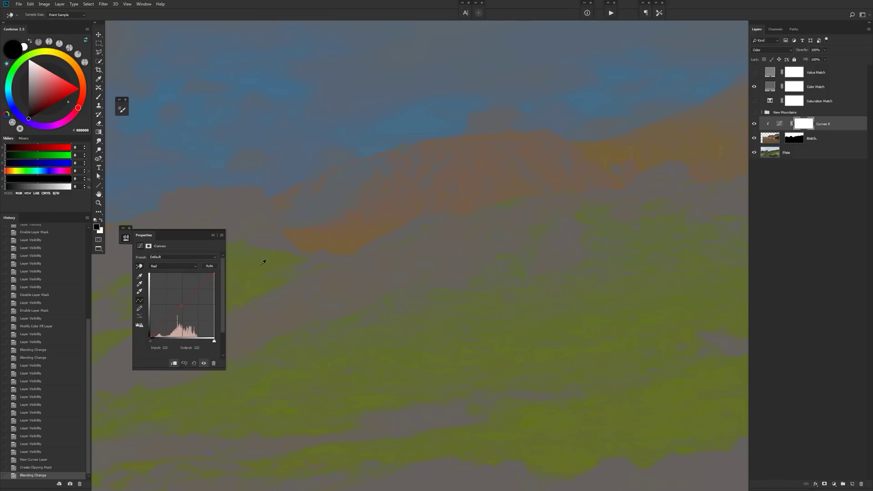
pyautogui.click(167, 267)
pyautogui.click(169, 270)
pyautogui.moveTo(373, 233); pyautogui.dragTo(377, 242)
pyautogui.click(378, 239)
pyautogui.click(471, 254)
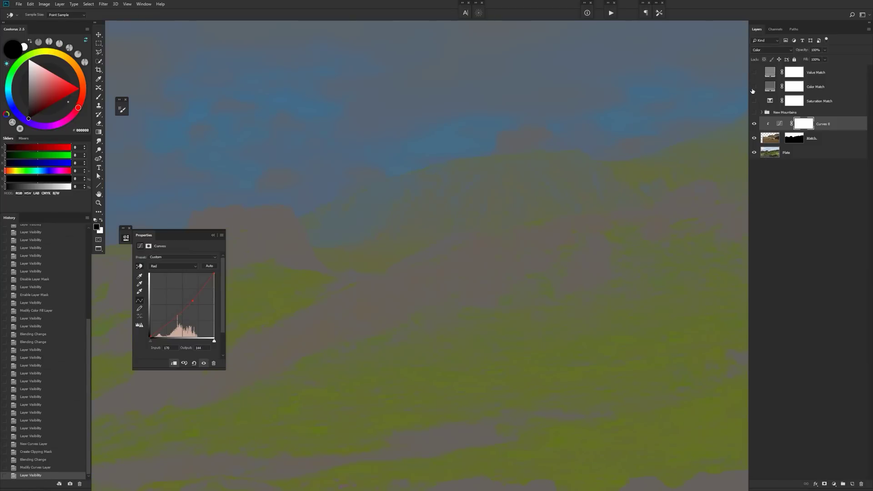
# - Hide the Color Match layer, toggle the Curves layer off and on to compare the mountains, and show Color Match again
pyautogui.click(753, 86)
pyautogui.click(753, 124)
pyautogui.click(754, 123)
pyautogui.moveTo(545, 236); pyautogui.dragTo(536, 203)
pyautogui.click(754, 87)
# - Fine-tune the Curves layer's Green channel by sampling the valley floor between the mountains with the on-image adjustment tool
pyautogui.press('v')
pyautogui.click(173, 265)
pyautogui.click(160, 284)
pyautogui.click(140, 266)
pyautogui.moveTo(473, 245); pyautogui.dragTo(425, 253)
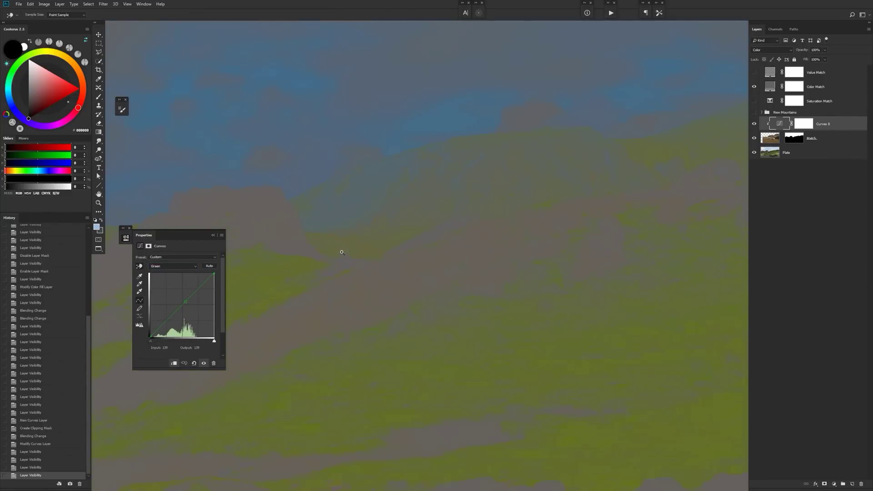
pyautogui.moveTo(356, 246); pyautogui.dragTo(358, 249)
# - Lower the Blue channel slightly at the valley floor, to input 112 and output 110, and compare with Color Match off and on
pyautogui.click(175, 267)
pyautogui.click(173, 286)
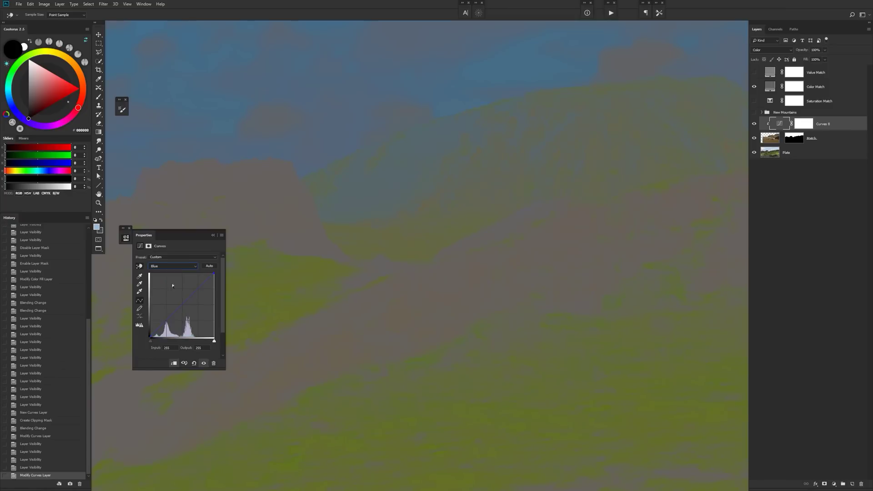
pyautogui.moveTo(380, 258); pyautogui.dragTo(382, 263)
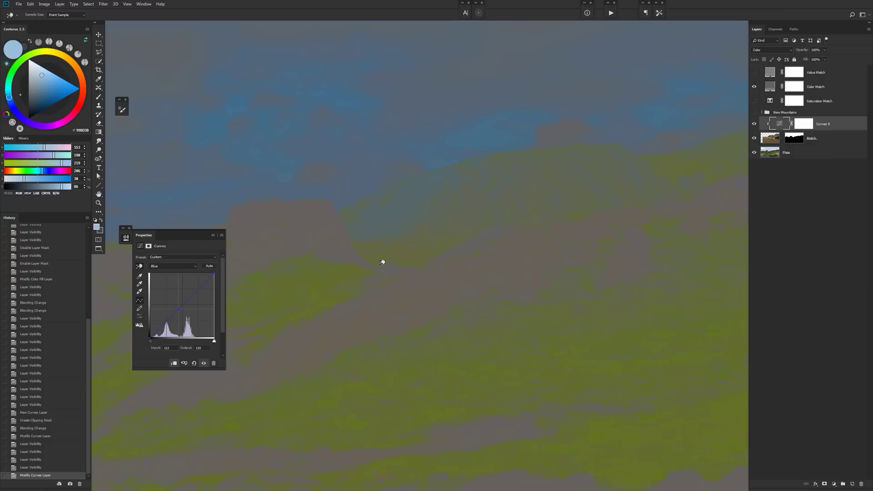
pyautogui.scroll(-3, 322, 277)
pyautogui.scroll(1, 419, 267)
pyautogui.click(753, 87)
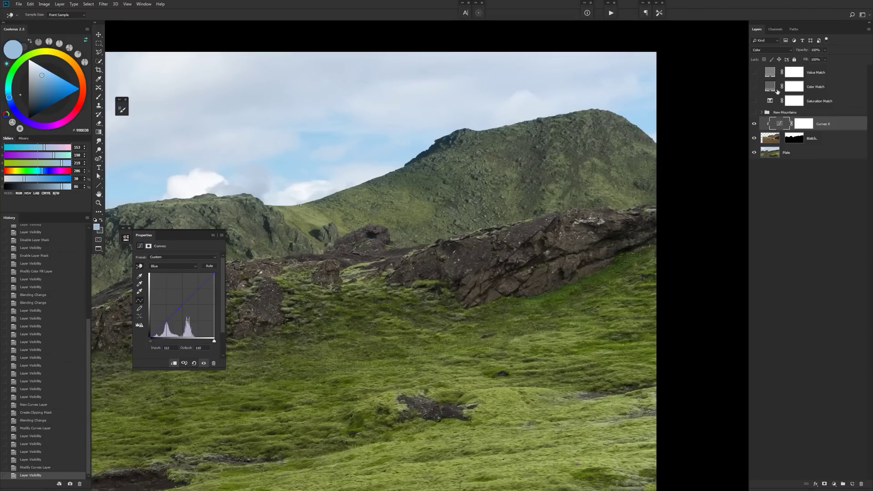
pyautogui.click(753, 87)
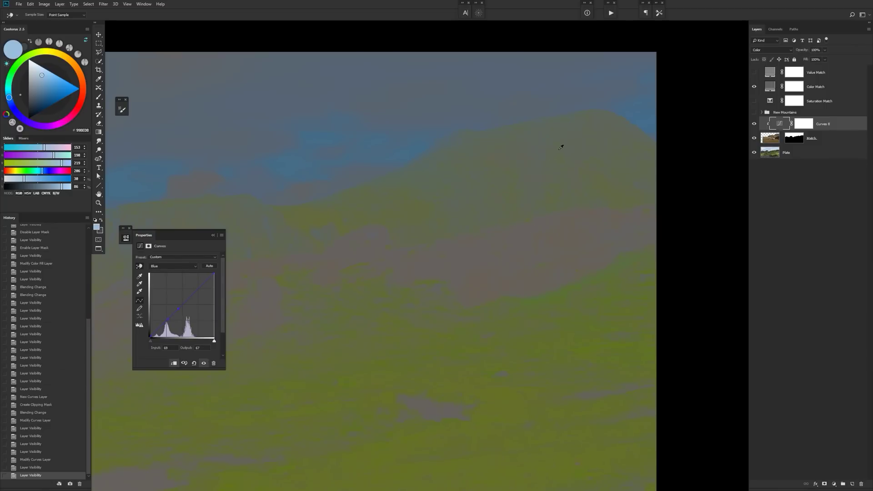
# - Raise the darker tones of the Red channel by sampling the large mountain's rocky slope with the on-image adjustment tool
pyautogui.click(166, 268)
pyautogui.click(165, 278)
pyautogui.scroll(2, 571, 179)
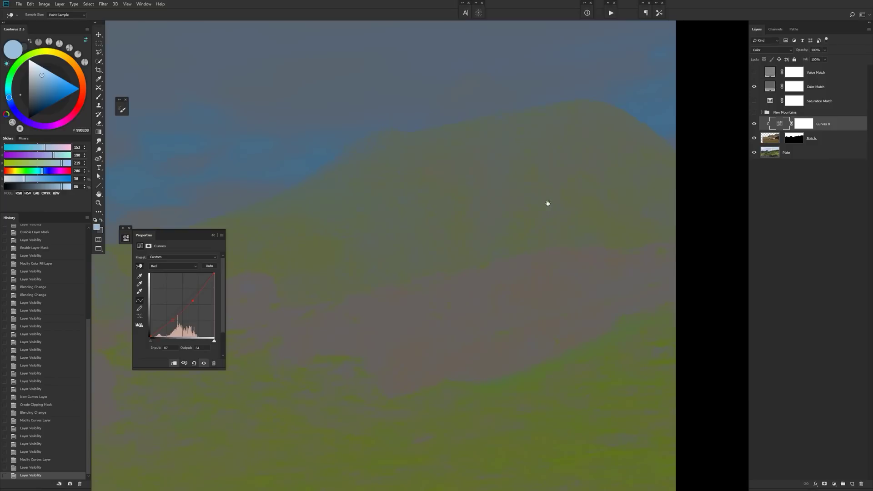
pyautogui.press('v')
pyautogui.hotkey('alt', '2')
pyautogui.click(157, 266)
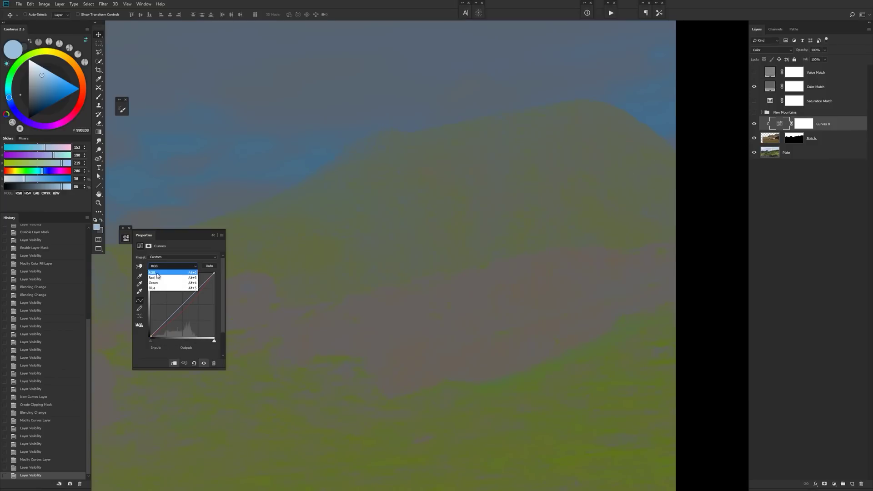
pyautogui.click(157, 273)
pyautogui.click(140, 267)
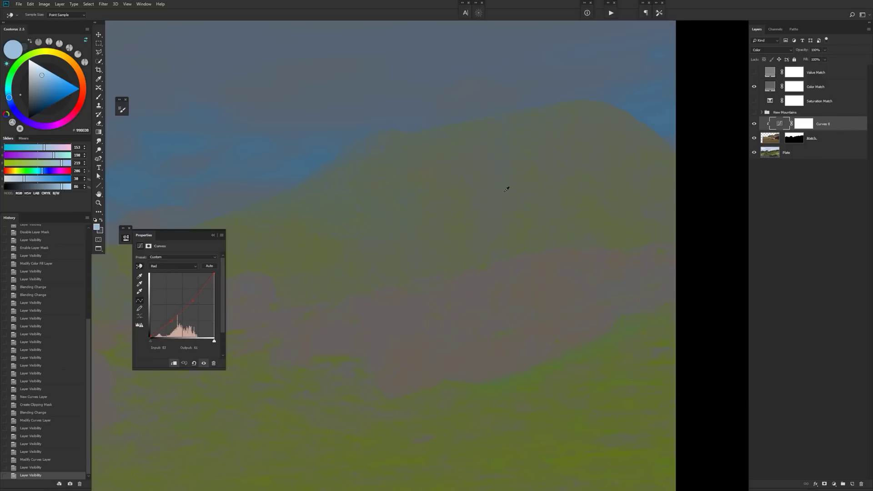
pyautogui.moveTo(500, 189); pyautogui.dragTo(497, 181)
# - Adjust the darker tones of the Blue channel by sampling the lower slope of the large mountain
pyautogui.click(173, 266)
pyautogui.click(159, 290)
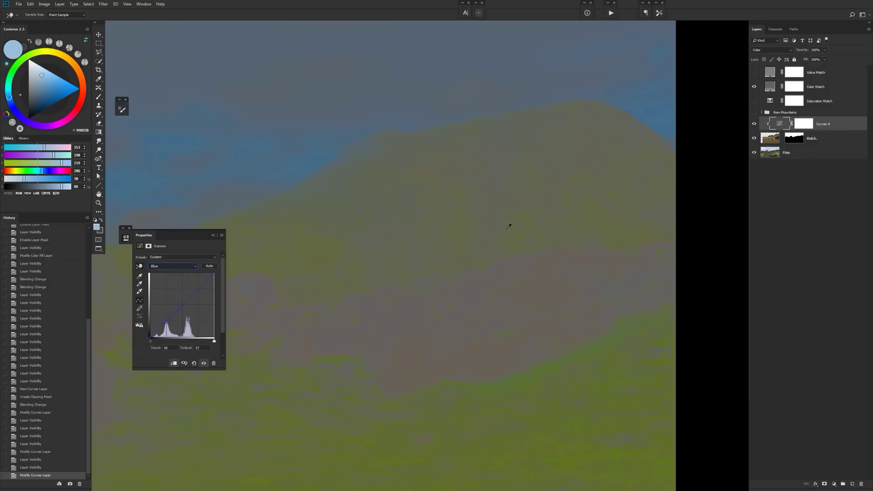
pyautogui.moveTo(495, 223); pyautogui.dragTo(495, 223)
pyautogui.moveTo(495, 223); pyautogui.dragTo(495, 223)
pyautogui.scroll(-2, 421, 259)
pyautogui.scroll(3, 473, 227)
# - Lower the darker tones of the Green channel slightly by sampling the large mountain's rocky slope
pyautogui.click(173, 266)
pyautogui.click(164, 282)
pyautogui.moveTo(566, 233); pyautogui.dragTo(499, 232)
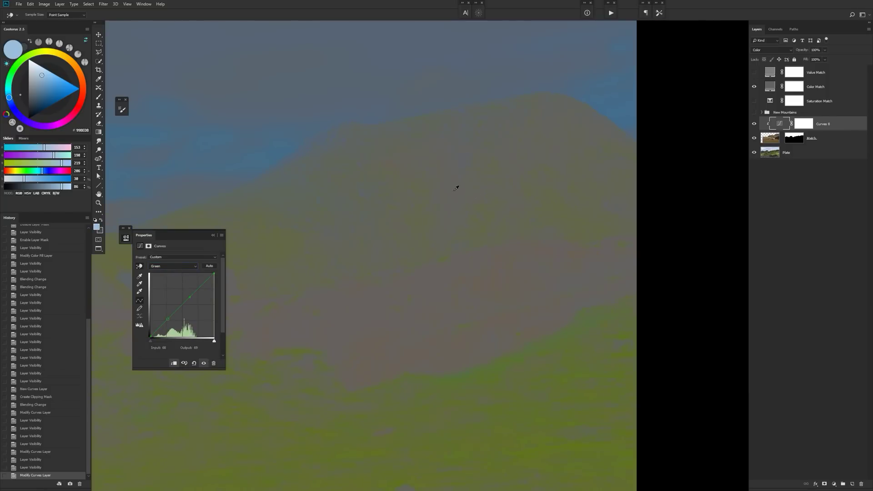
pyautogui.moveTo(456, 188); pyautogui.dragTo(457, 192)
pyautogui.moveTo(427, 266); pyautogui.dragTo(660, 220)
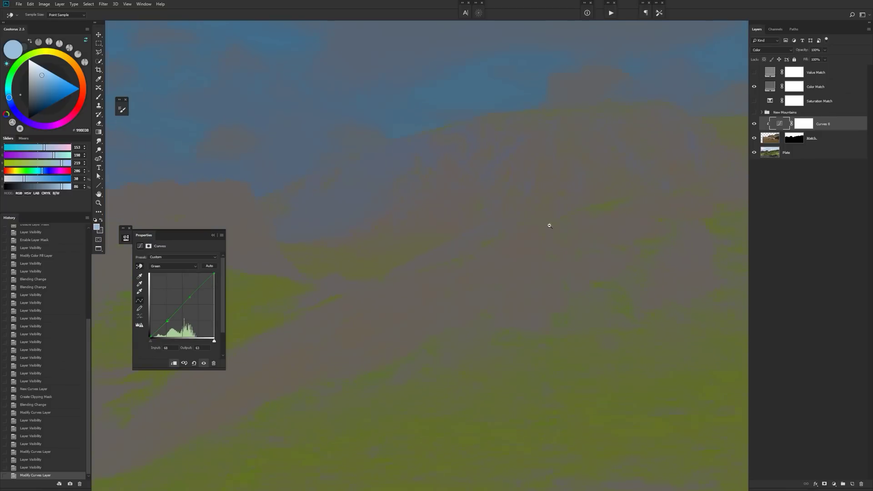
# - Hide the Color Match layer and examine the recoloured mountains against the plate in full colour
pyautogui.click(754, 86)
pyautogui.moveTo(545, 201); pyautogui.dragTo(569, 224)
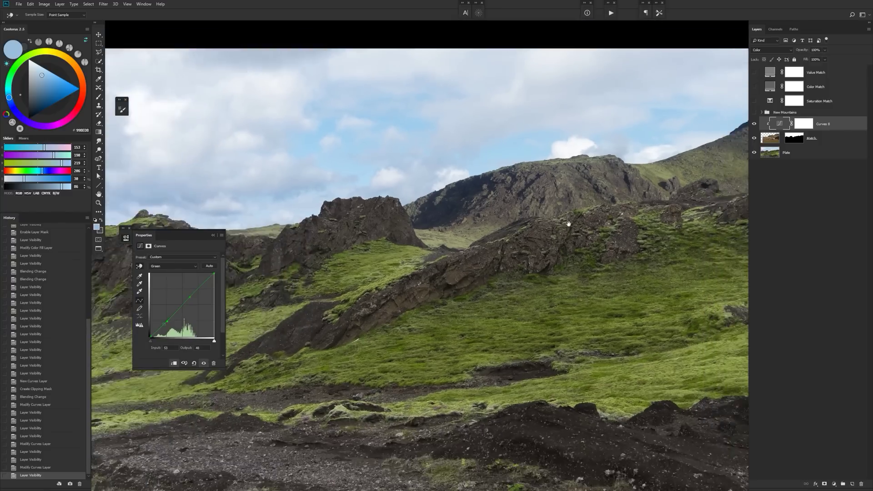
pyautogui.scroll(-3, 456, 256)
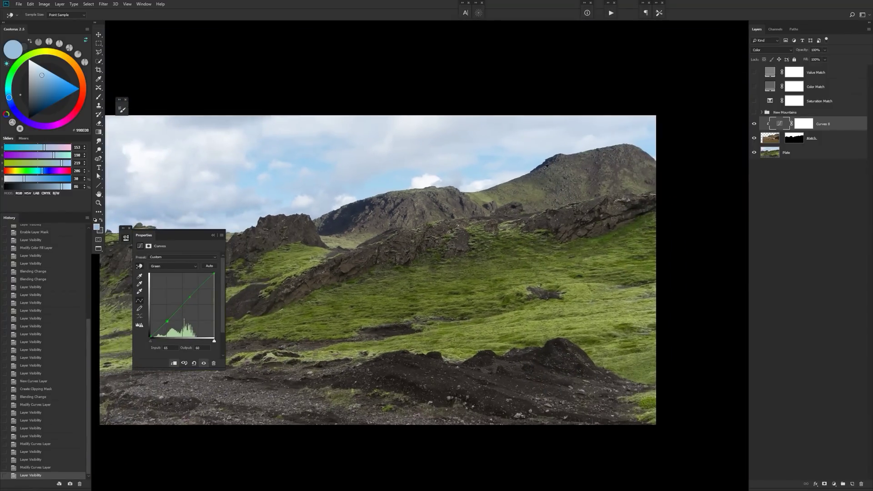
pyautogui.scroll(3, 383, 219)
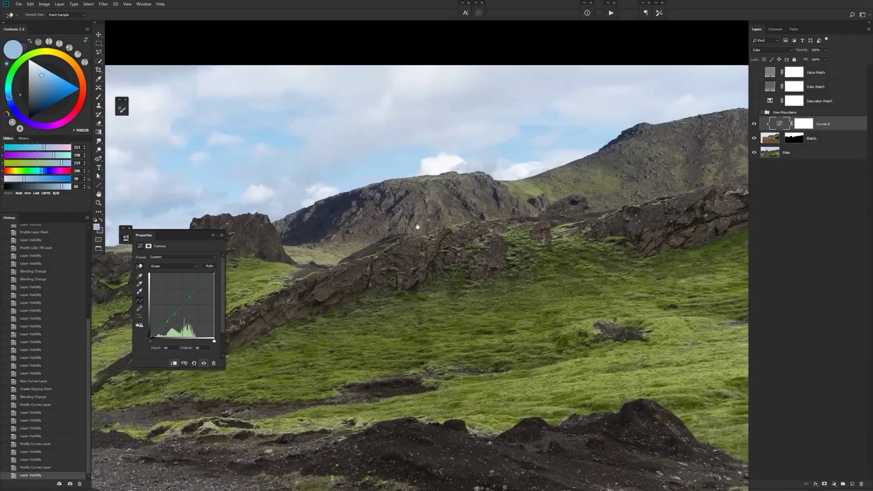
# - Check the mountains through the Saturation Match layer and through the Value Match layer, hiding each one again
pyautogui.click(754, 101)
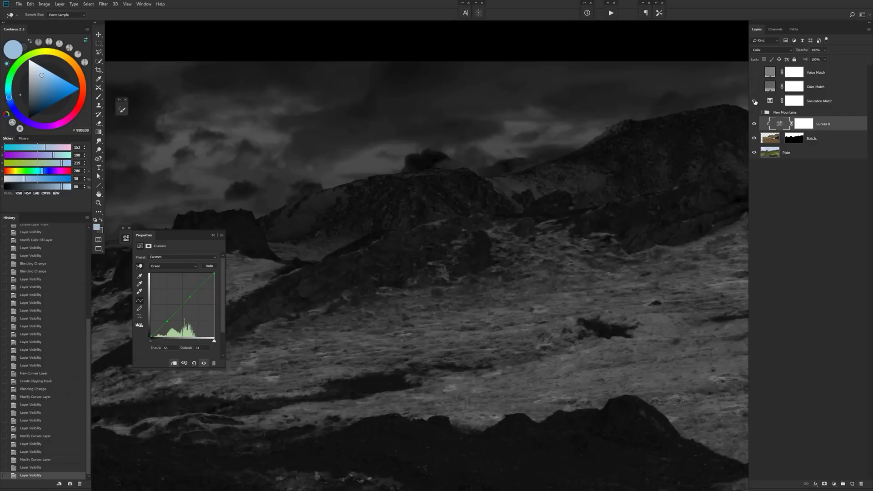
pyautogui.moveTo(308, 254); pyautogui.dragTo(412, 263)
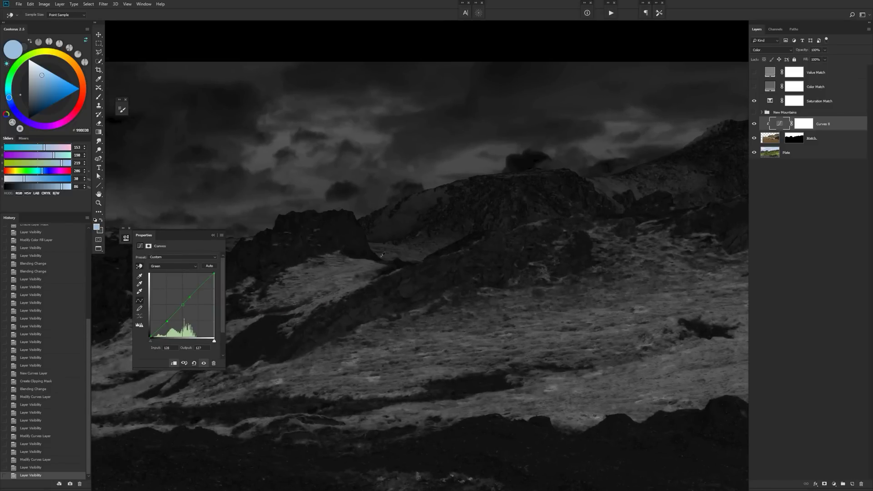
pyautogui.click(754, 101)
pyautogui.click(754, 72)
pyautogui.scroll(-3, 433, 253)
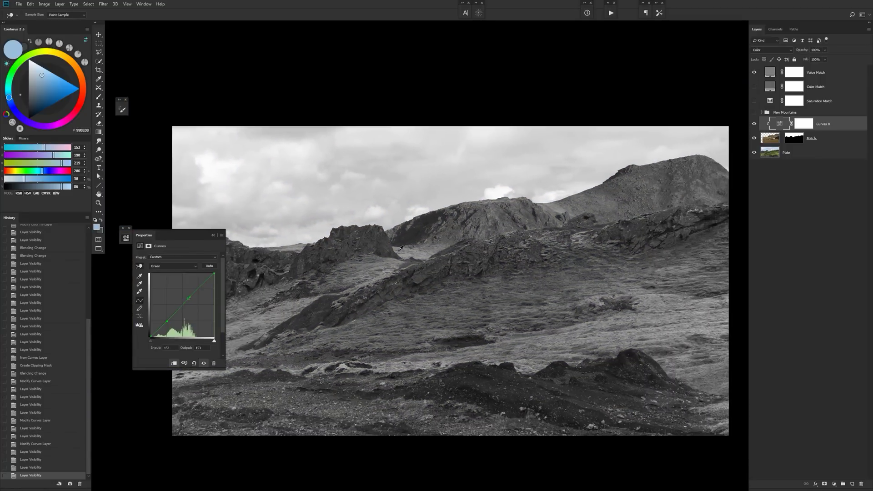
pyautogui.press('v')
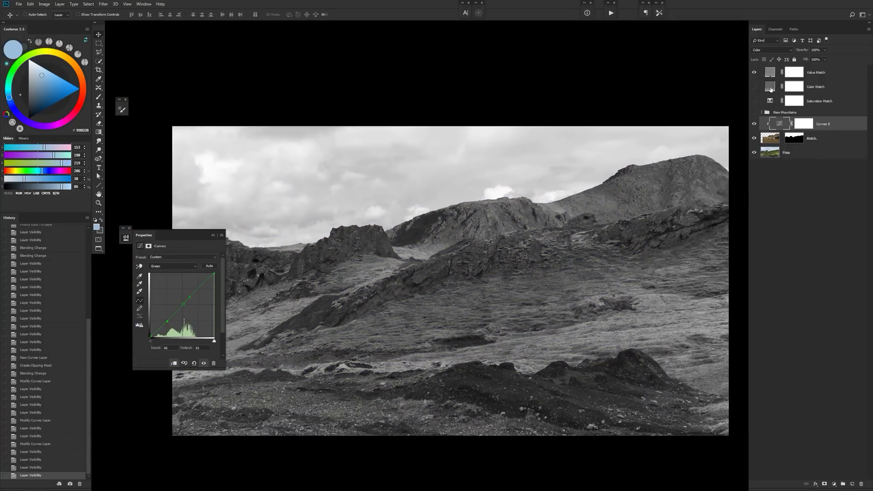
pyautogui.click(754, 73)
# - Show the Saturation Match layer, add a Hue/Saturation adjustment above the Curves layer and clip it to Match
pyautogui.click(754, 101)
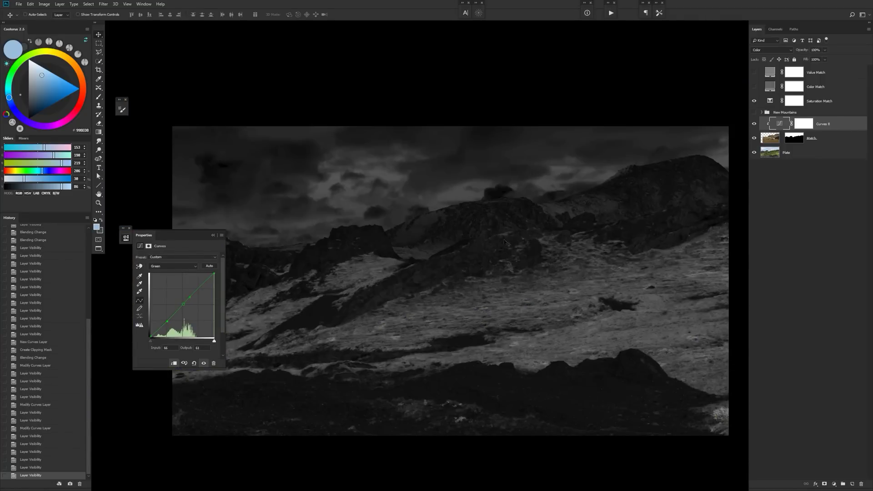
pyautogui.scroll(2, 545, 227)
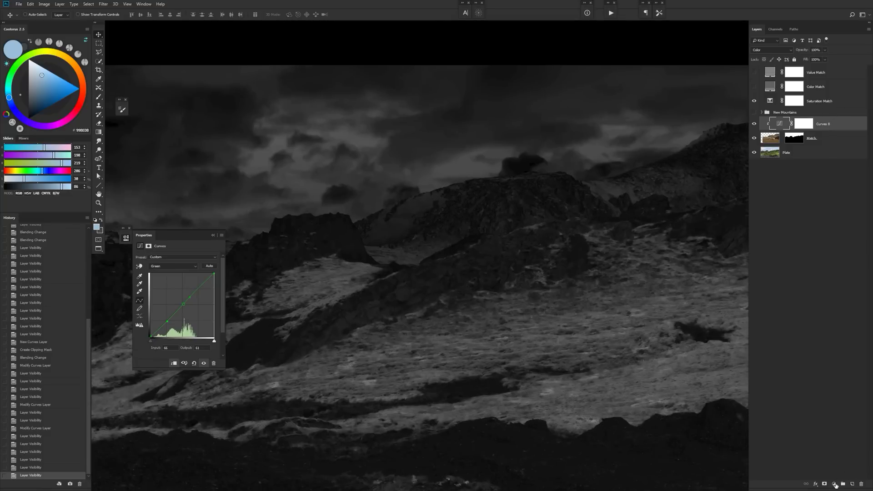
pyautogui.click(835, 484)
pyautogui.click(840, 419)
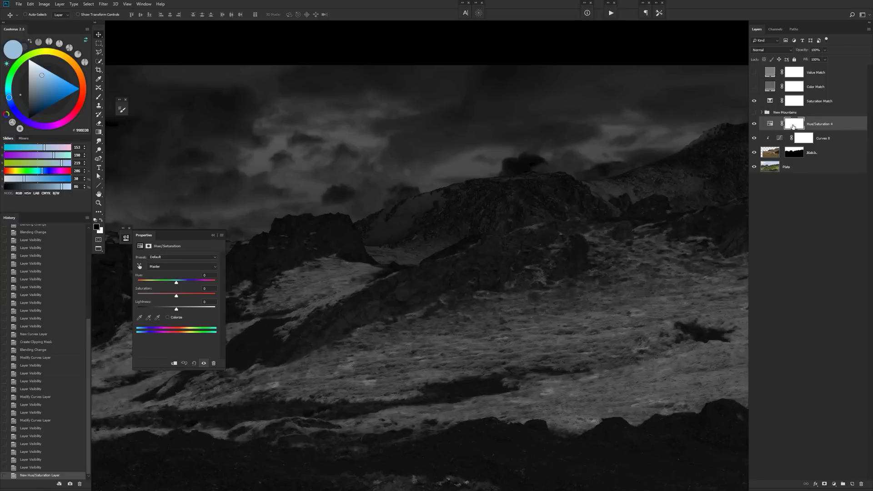
pyautogui.hotkey('ctrl', 'alt', 'g')
# - Raise the Yellows saturation to about +18 by sampling the valley floor with the on-image adjustment tool
pyautogui.click(140, 268)
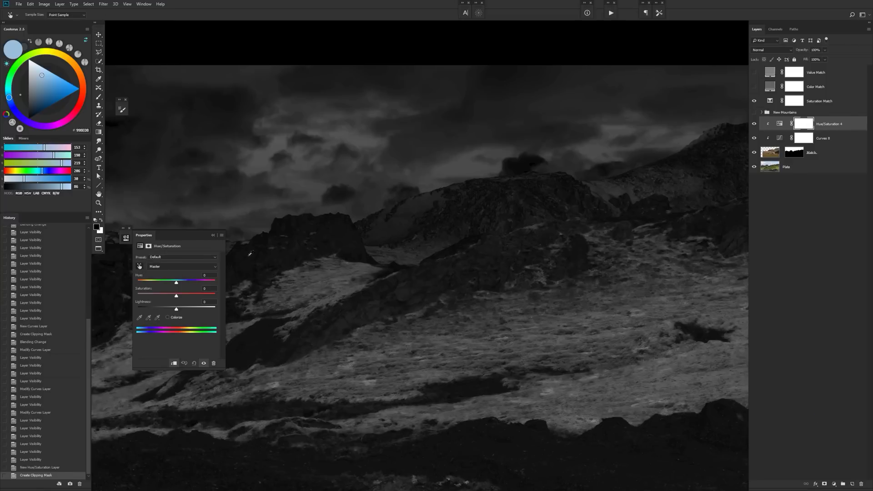
pyautogui.scroll(2, 412, 258)
pyautogui.moveTo(403, 262)
pyautogui.mouseDown()
pyautogui.moveTo(411, 267)
pyautogui.moveTo(404, 268)
pyautogui.mouseUp()
pyautogui.moveTo(672, 185); pyautogui.dragTo(455, 180)
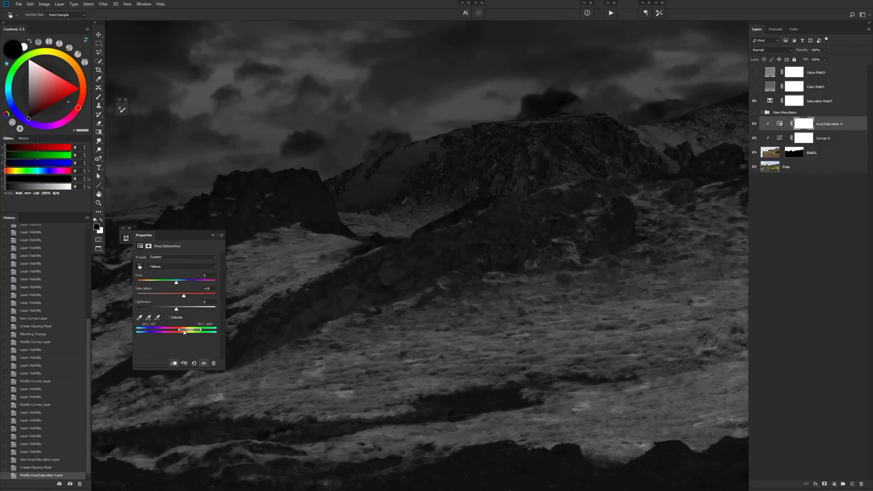
# - Shift the Yellows range of the Hue/Saturation adjustment towards the greens and raise its saturation to +24
pyautogui.moveTo(184, 332); pyautogui.dragTo(203, 333)
pyautogui.moveTo(184, 295); pyautogui.dragTo(186, 298)
pyautogui.scroll(-3, 350, 244)
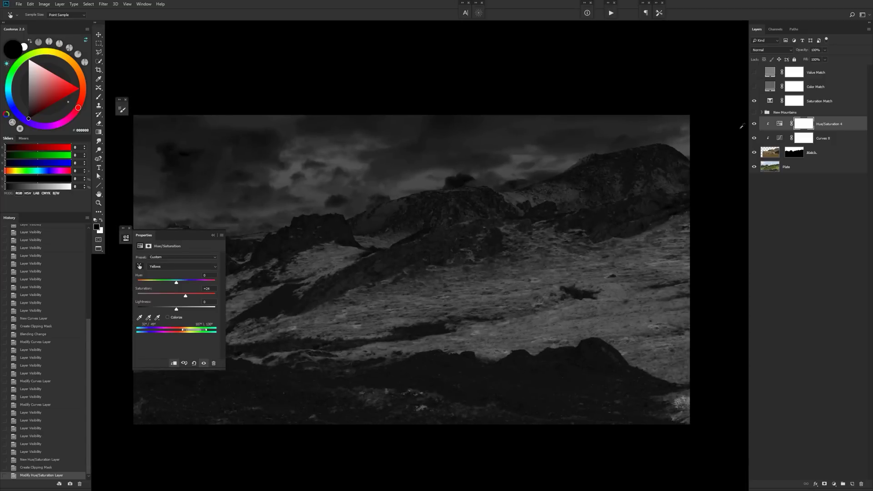
# - Hide the Saturation Match layer and compare the mountains with and without the Hue/Saturation adjustment
pyautogui.click(754, 101)
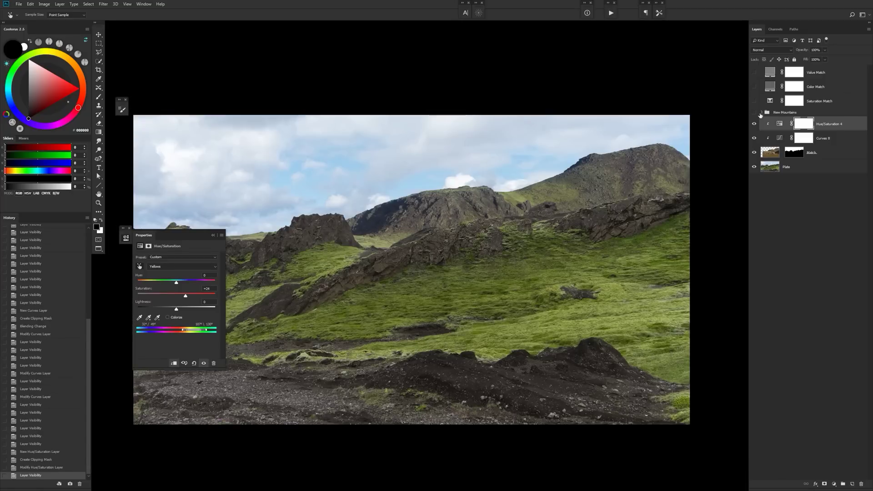
pyautogui.click(755, 124)
pyautogui.click(755, 124)
pyautogui.click(755, 124)
pyautogui.click(754, 124)
pyautogui.click(754, 124)
pyautogui.click(754, 124)
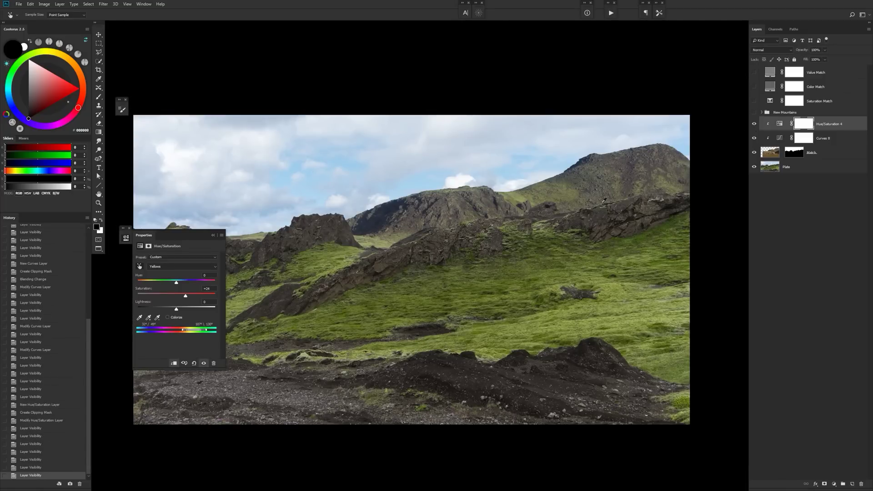
# - Show the Value Match layer, add a Levels adjustment above the Hue/Saturation layer and clip it to Match
pyautogui.click(754, 72)
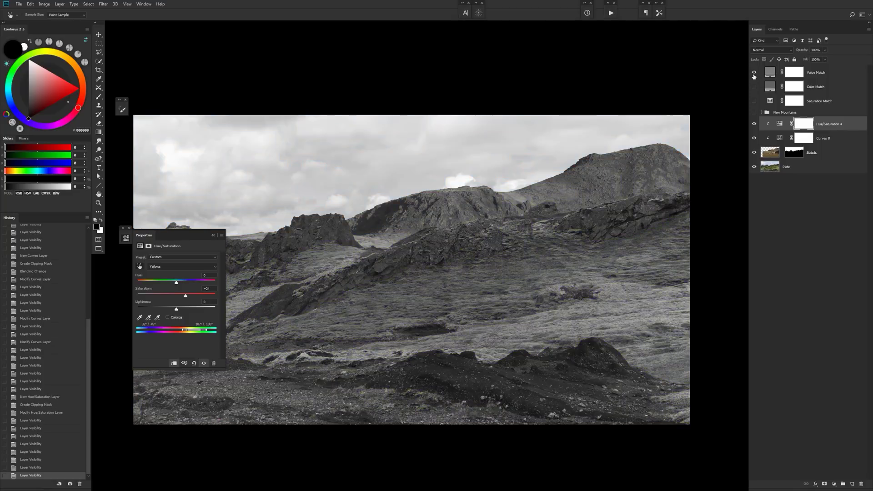
pyautogui.click(826, 127)
pyautogui.press('v')
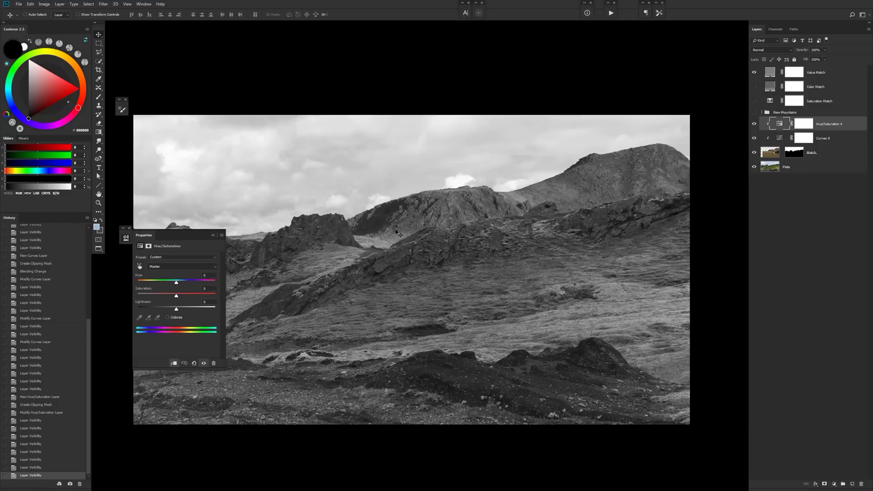
pyautogui.click(831, 485)
pyautogui.click(829, 391)
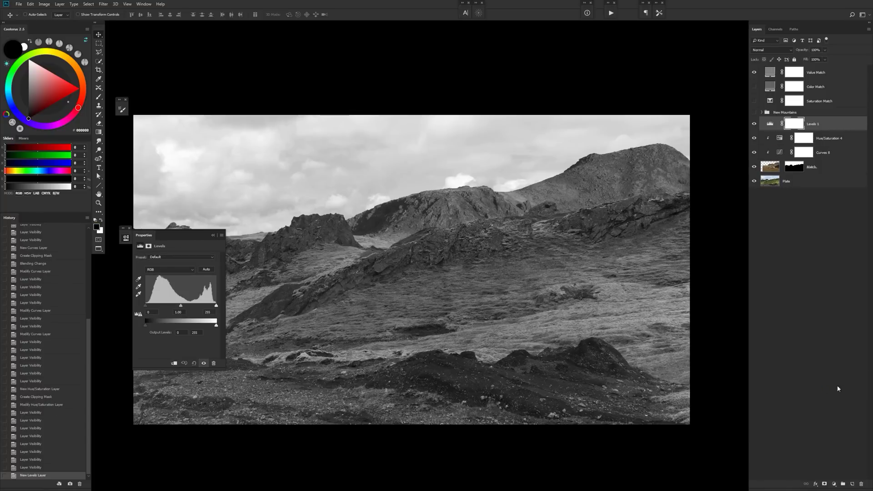
pyautogui.hotkey('ctrl', 'alt', 'g')
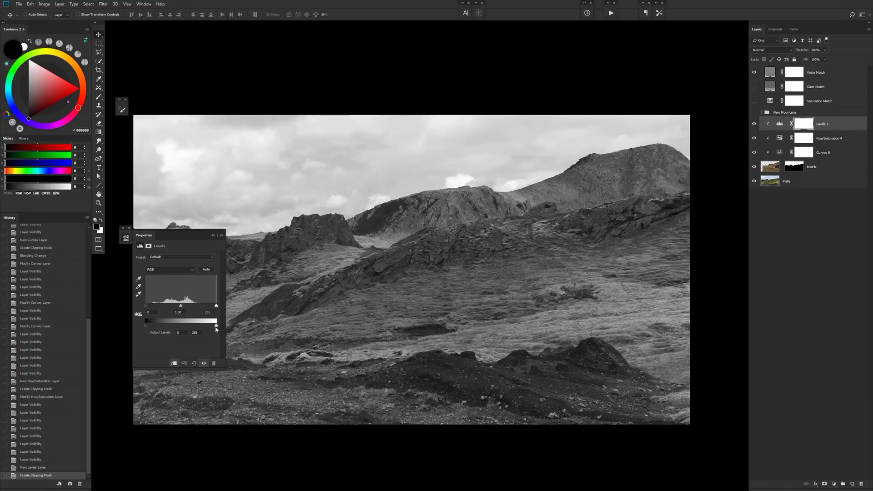
# - Darken the Levels adjustment with output white at 222, input white at about 250 and midtones at about 0.88
pyautogui.hotkey('ctrl', '+')
pyautogui.moveTo(217, 328); pyautogui.dragTo(207, 326)
pyautogui.moveTo(183, 306)
pyautogui.mouseDown()
pyautogui.moveTo(215, 308)
pyautogui.moveTo(185, 308)
pyautogui.mouseUp()
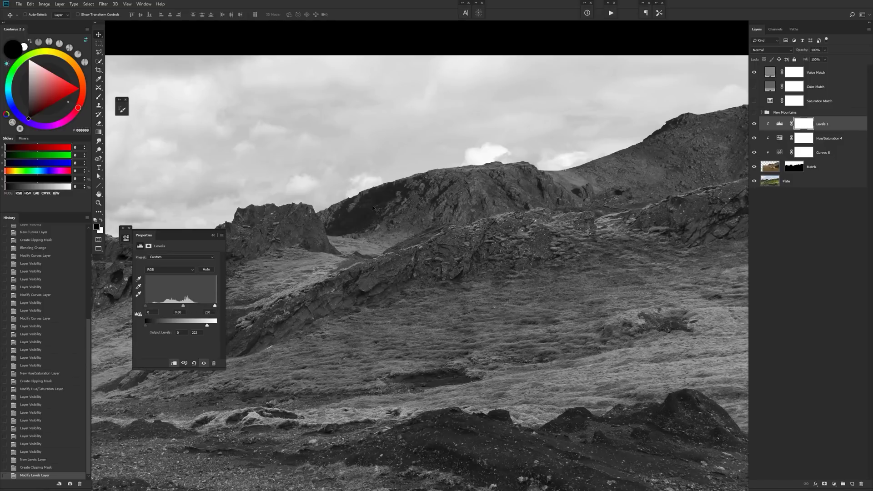
pyautogui.moveTo(503, 224); pyautogui.dragTo(548, 226)
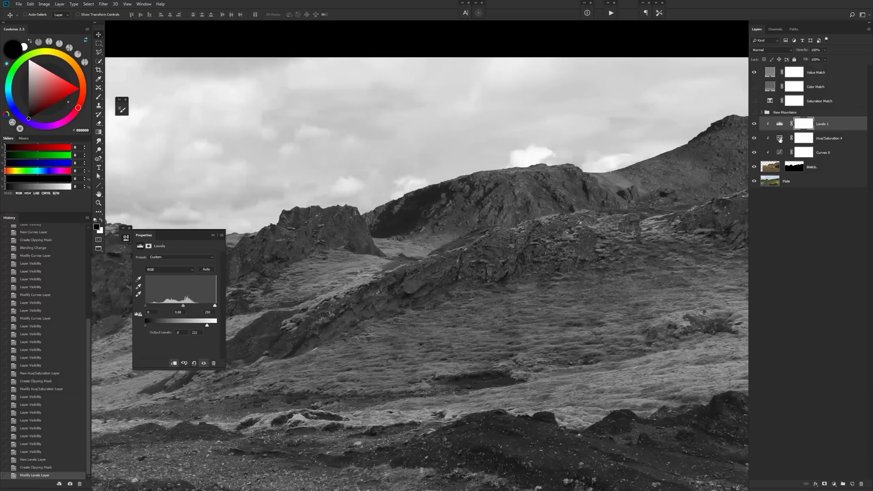
# - Fill the Levels mask with black and paint white over the small valley floor below the central mountain
pyautogui.click(800, 126)
pyautogui.hotkey('alt', 'BackSpace')
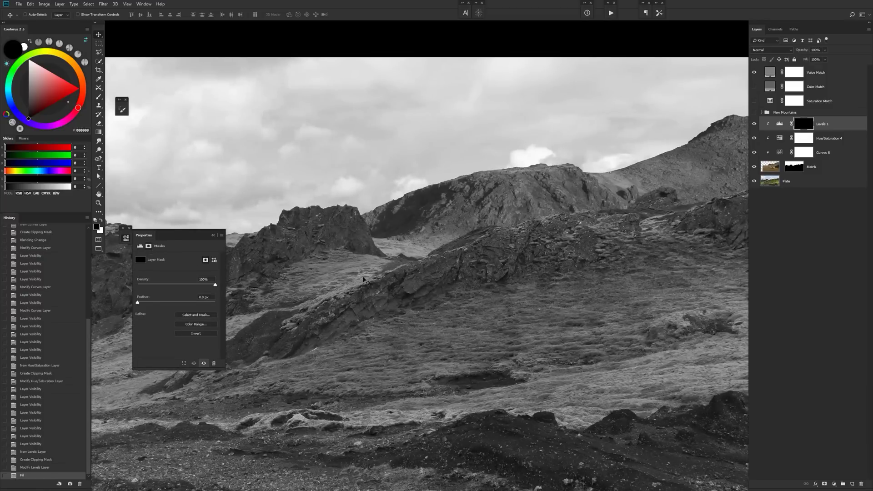
pyautogui.click(99, 99)
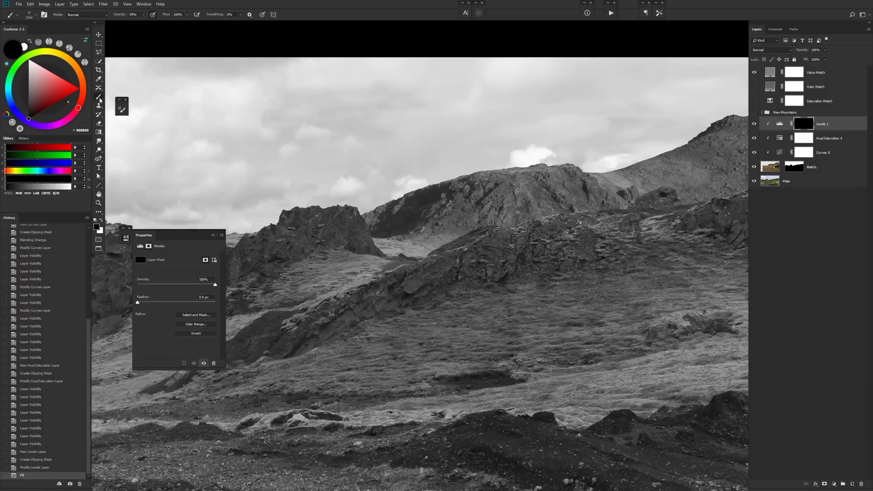
pyautogui.press('x')
pyautogui.moveTo(422, 252)
pyautogui.mouseDown()
pyautogui.moveTo(382, 255)
pyautogui.moveTo(431, 250)
pyautogui.moveTo(397, 248)
pyautogui.moveTo(380, 251)
pyautogui.moveTo(407, 252)
pyautogui.moveTo(380, 260)
pyautogui.moveTo(428, 256)
pyautogui.moveTo(389, 273)
pyautogui.moveTo(422, 253)
pyautogui.mouseUp()
pyautogui.click(384, 248)
pyautogui.scroll(-3, 391, 250)
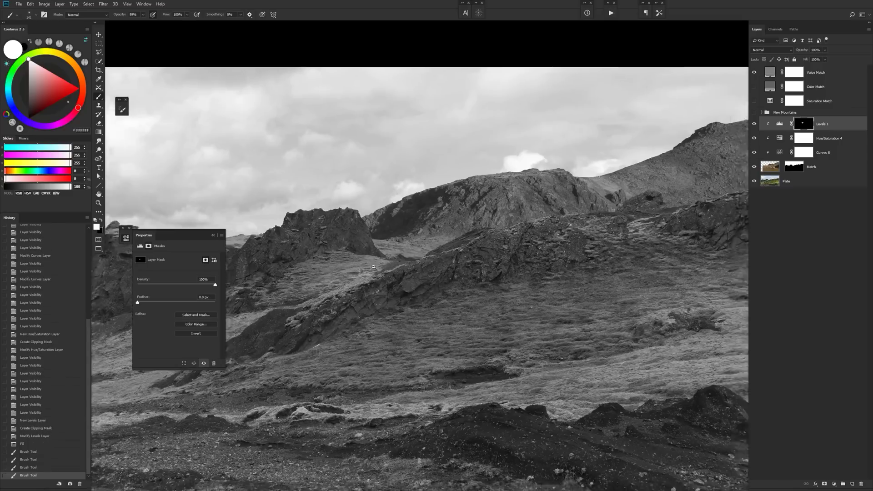
pyautogui.moveTo(399, 253); pyautogui.dragTo(456, 251)
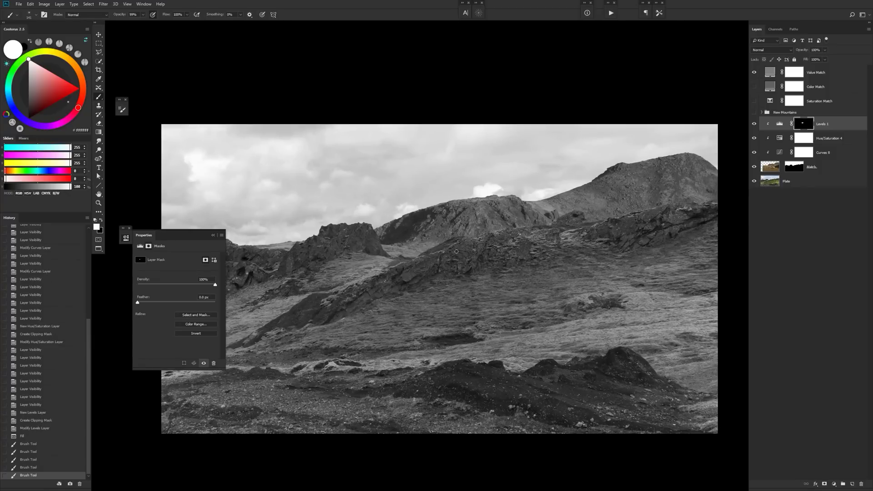
# - Fine-tune the midtones of the masked Levels adjustment and hide the Value Match layer
pyautogui.click(779, 124)
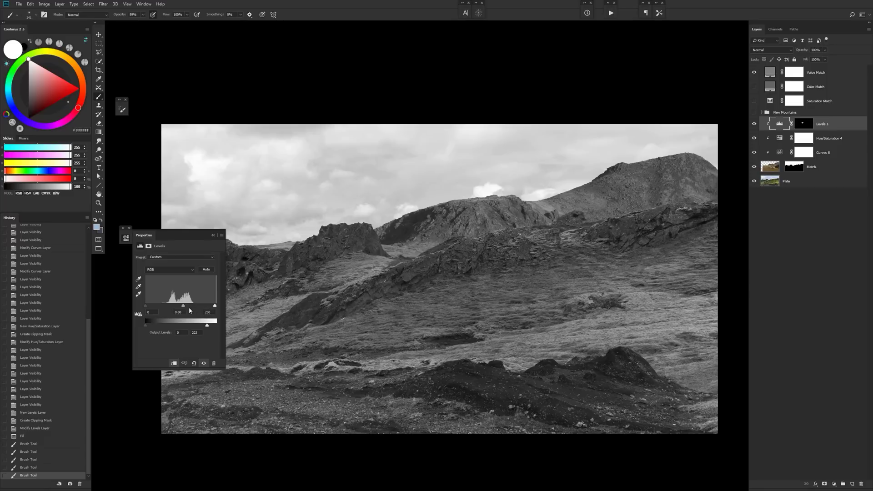
pyautogui.moveTo(183, 308); pyautogui.dragTo(183, 308)
pyautogui.click(753, 74)
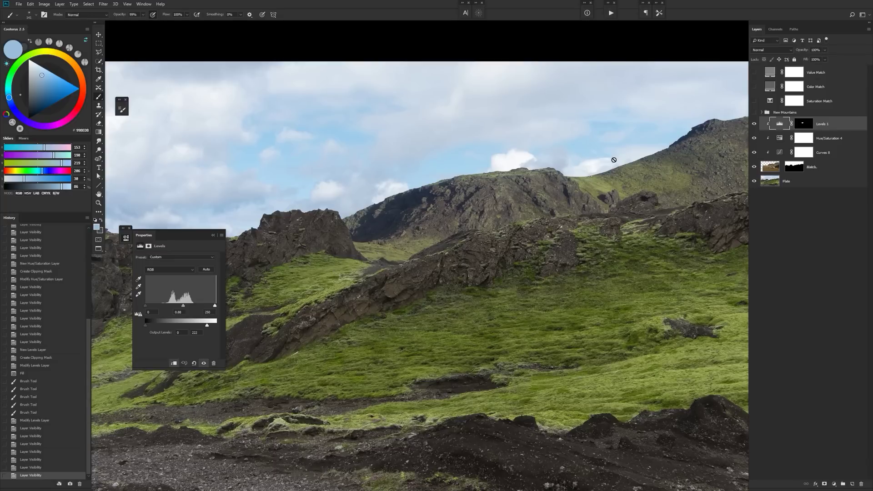
# - With the Saturation Match layer shown, raise the Yellows saturation to about +34 by sampling the valley floor, then hide the check layer
pyautogui.click(755, 101)
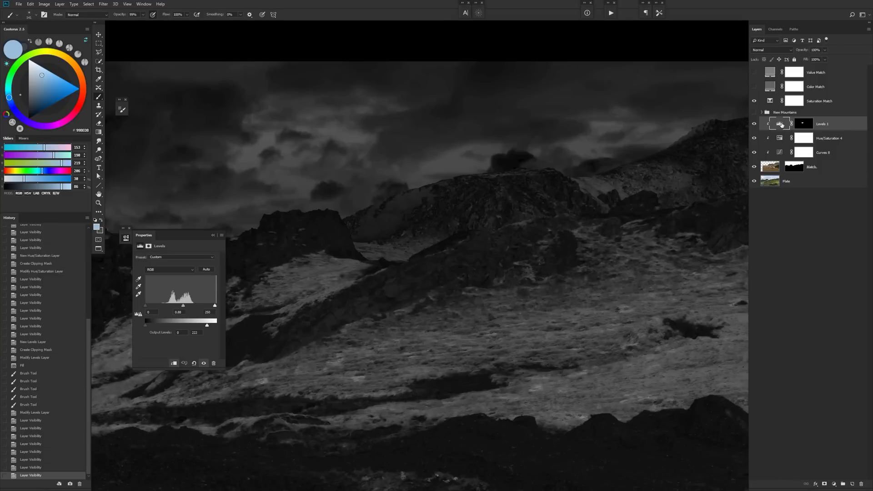
pyautogui.click(828, 139)
pyautogui.click(779, 138)
pyautogui.click(140, 266)
pyautogui.moveTo(394, 258); pyautogui.dragTo(395, 263)
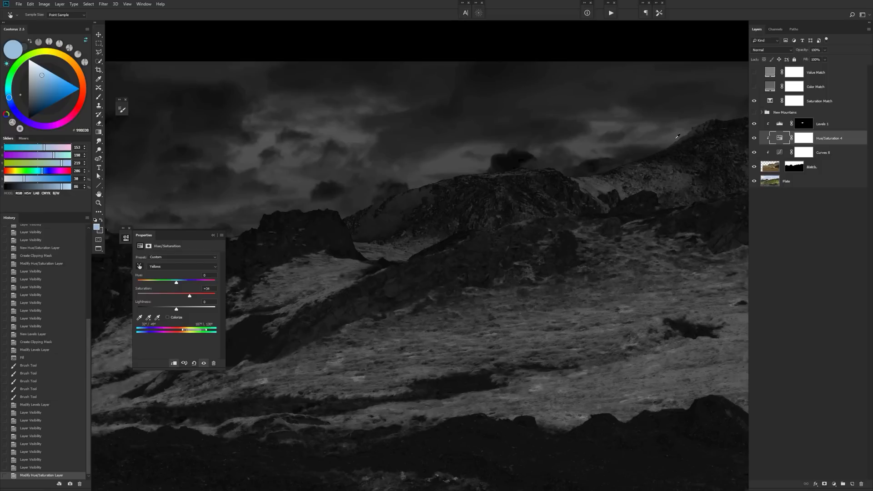
pyautogui.click(753, 101)
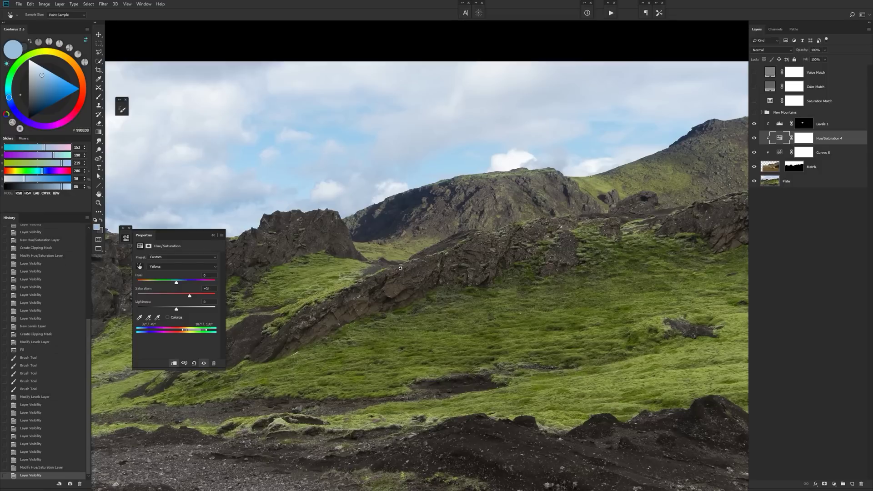
pyautogui.scroll(-2, 399, 269)
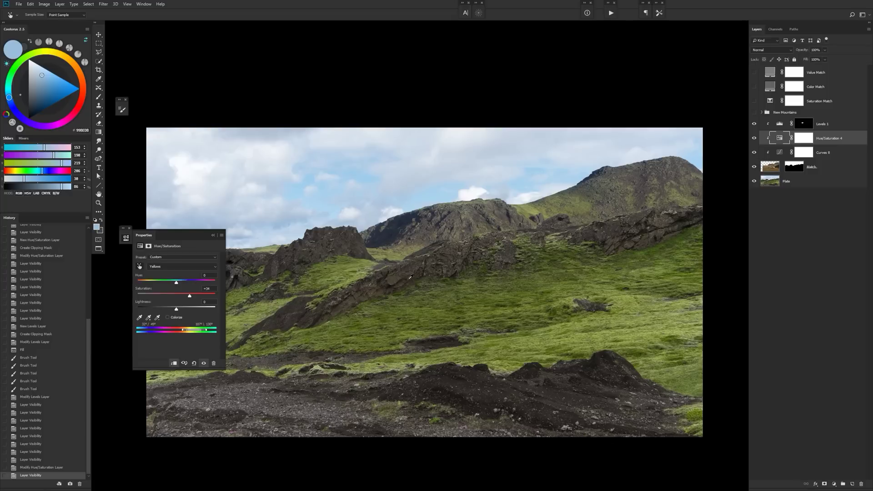
# - Add a Selective Color adjustment above the Levels layer, clipped to Match
pyautogui.click(820, 124)
pyautogui.press('b')
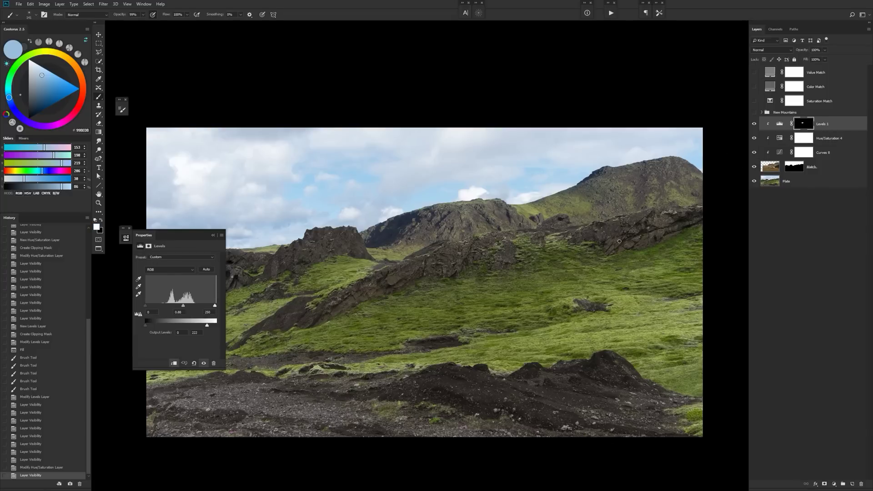
pyautogui.click(834, 484)
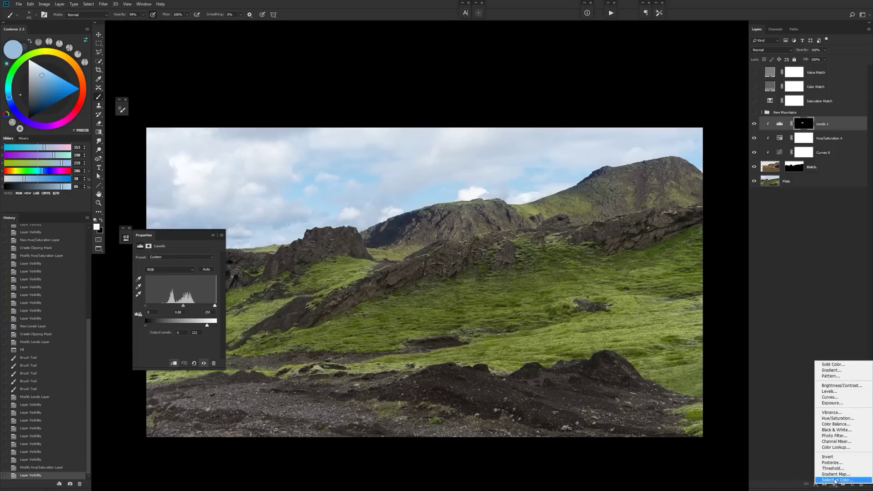
pyautogui.click(836, 480)
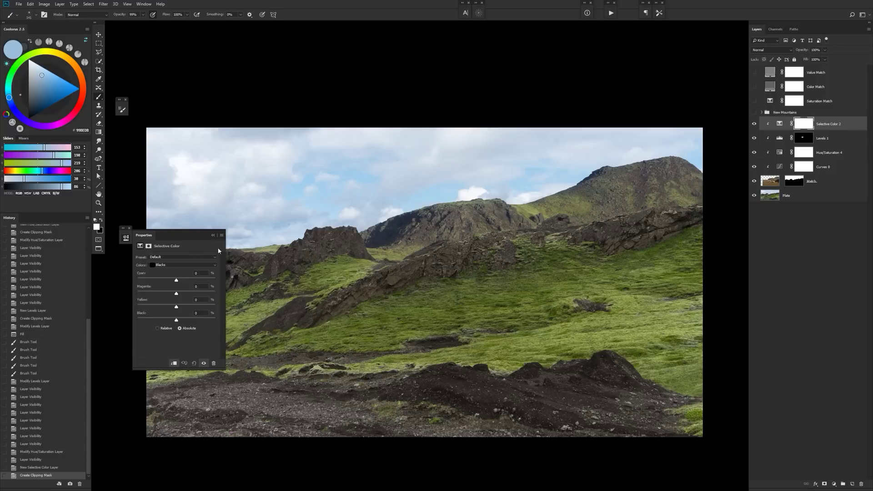
# - In the Selective Color Yellows, set Magenta, Yellow and Black to +4% each
pyautogui.click(184, 264)
pyautogui.click(172, 272)
pyautogui.moveTo(177, 282); pyautogui.dragTo(177, 283)
pyautogui.hotkey('ctrl', '+')
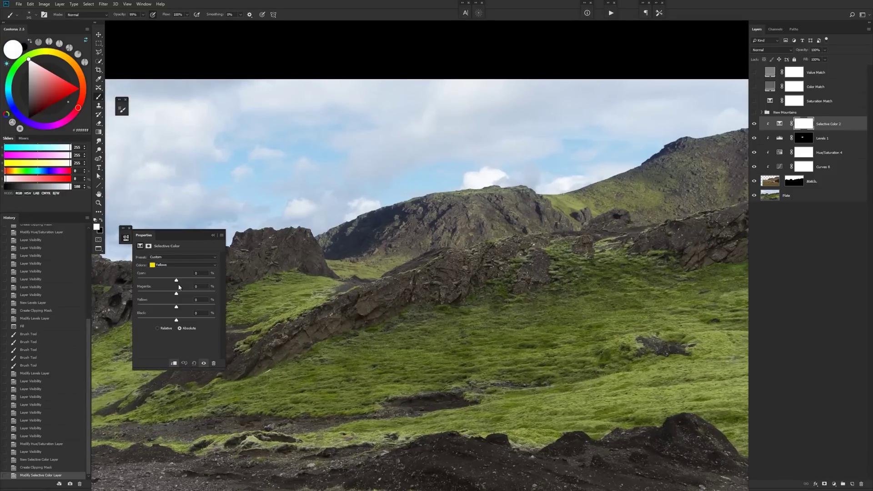
pyautogui.moveTo(176, 293); pyautogui.dragTo(182, 320)
pyautogui.scroll(-1, 396, 241)
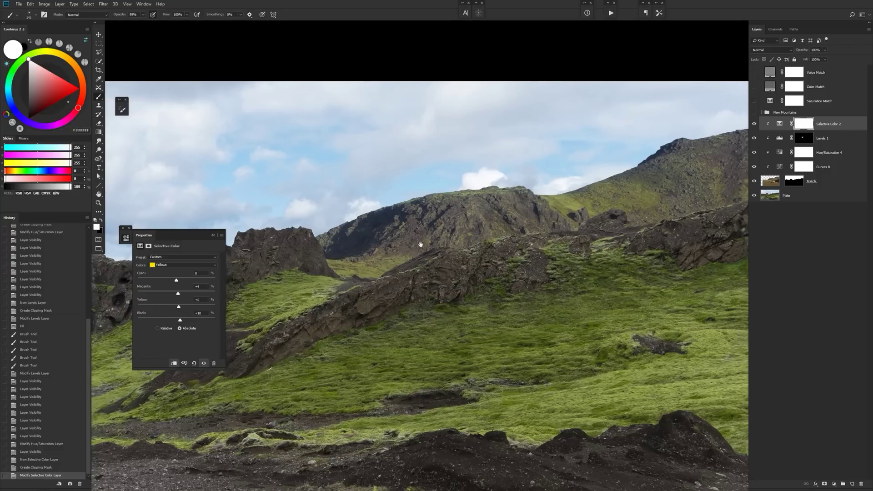
pyautogui.scroll(-1, 409, 256)
pyautogui.scroll(-2, 409, 256)
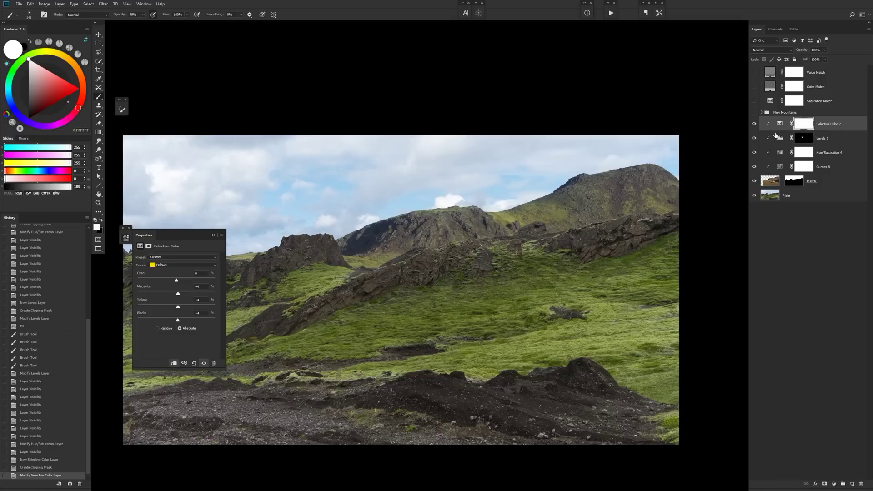
# - Compare the mountains with and without the Selective Color adjustment
pyautogui.click(755, 123)
pyautogui.click(754, 124)
pyautogui.click(755, 123)
pyautogui.click(756, 123)
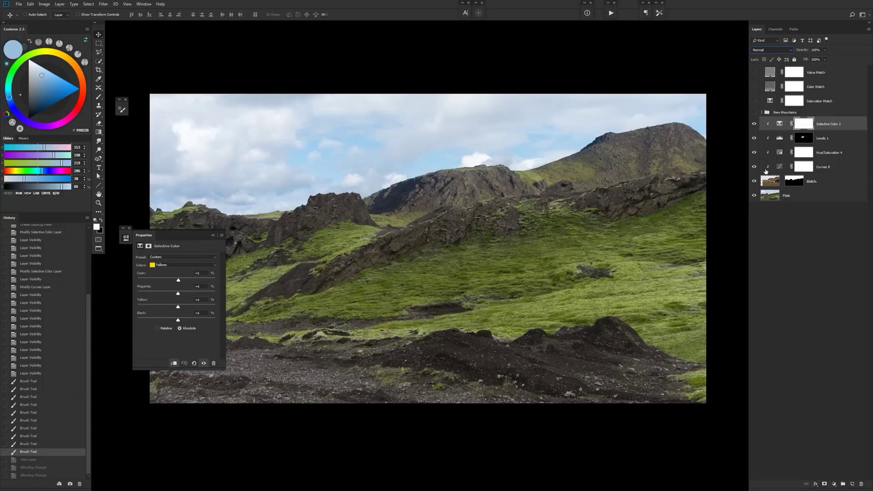
# - Check the composite through the Saturation Match, Color Match and Value Match layers, hiding them all again
pyautogui.click(754, 101)
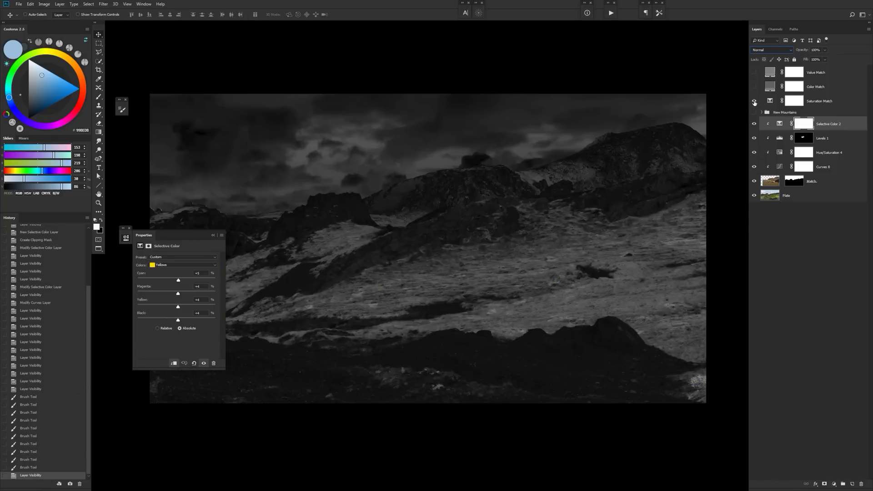
pyautogui.click(754, 102)
pyautogui.click(754, 87)
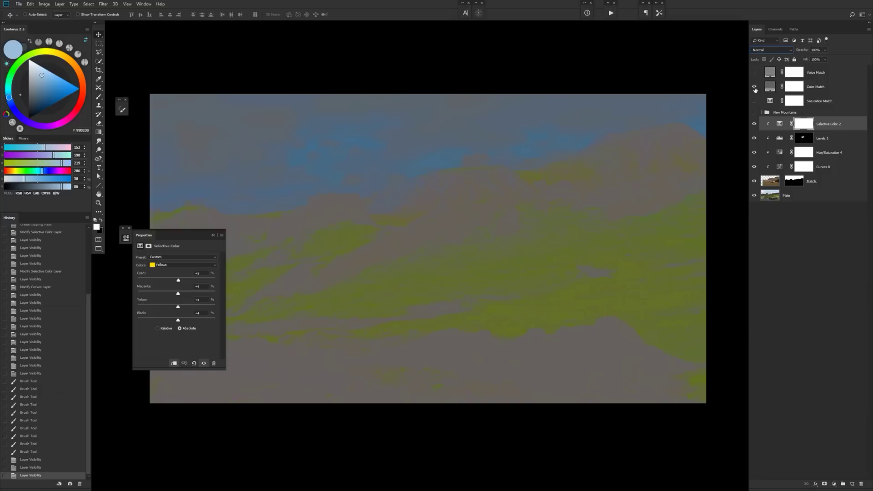
pyautogui.click(754, 87)
pyautogui.click(754, 72)
pyautogui.click(754, 72)
pyautogui.click(754, 86)
pyautogui.click(754, 87)
pyautogui.click(754, 101)
pyautogui.click(754, 72)
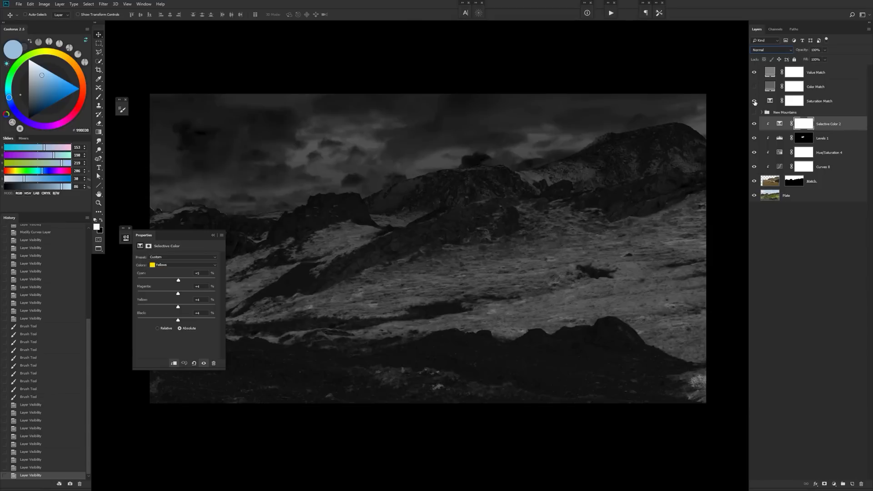
pyautogui.click(754, 101)
pyautogui.click(754, 73)
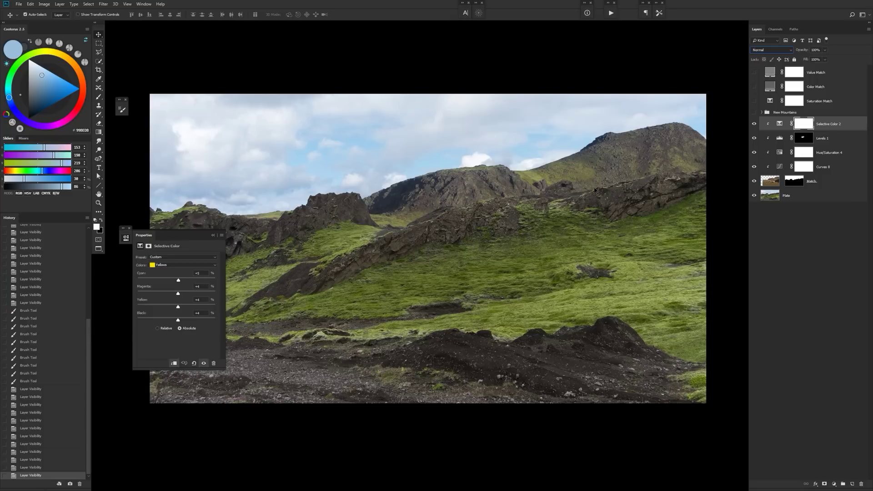
# - Add an empty layer above Selective Color, set its blend mode to Lighten and lower its opacity to about 8%
pyautogui.hotkey('ctrl', 'shift', 'alt', 'n')
pyautogui.click(771, 50)
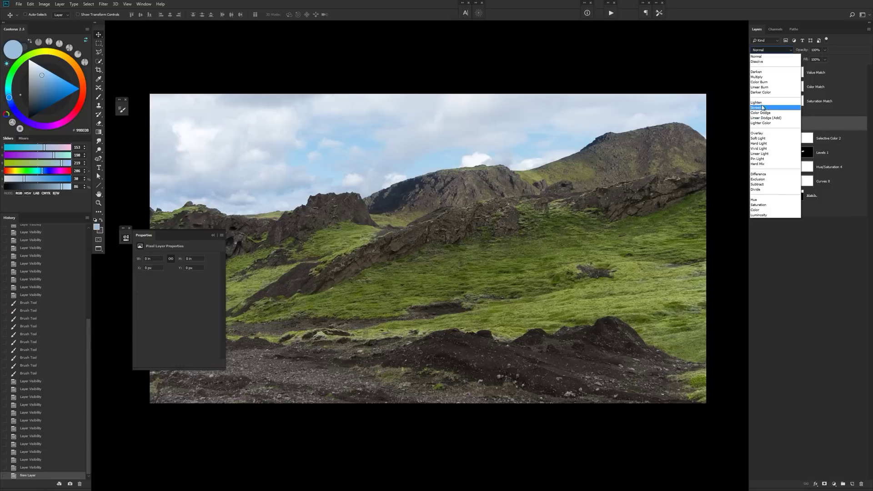
pyautogui.click(764, 102)
pyautogui.moveTo(804, 59); pyautogui.dragTo(795, 59)
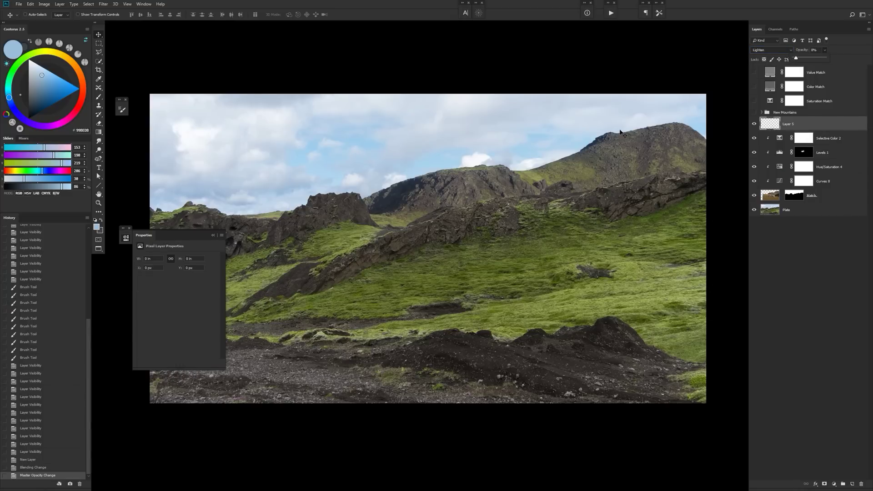
# - Sample a light blue from the sky as the brush colour and clip the new Lighten layer to Match
pyautogui.press('b')
pyautogui.keyDown('alt'); pyautogui.click(529, 141); pyautogui.keyUp('alt')
pyautogui.keyDown('alt'); pyautogui.click(528, 155); pyautogui.keyUp('alt')
pyautogui.keyDown('alt'); pyautogui.click(433, 166); pyautogui.keyUp('alt')
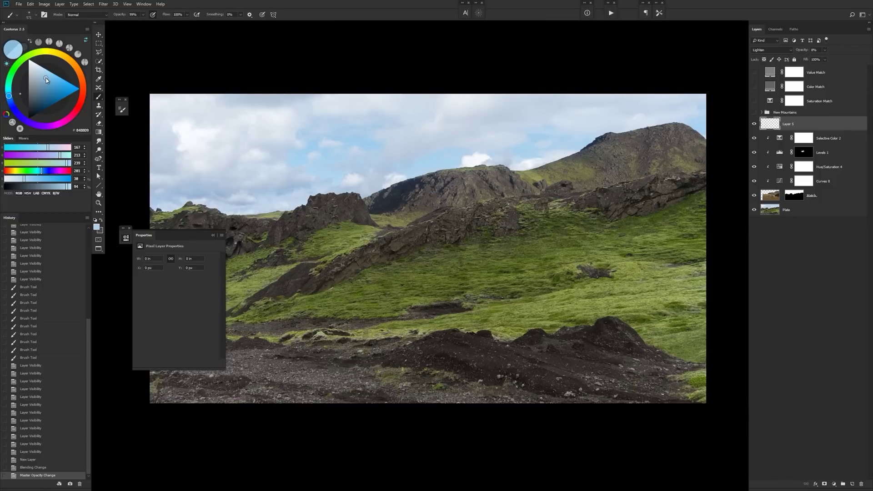
pyautogui.keyDown('alt'); pyautogui.click(367, 130); pyautogui.keyUp('alt')
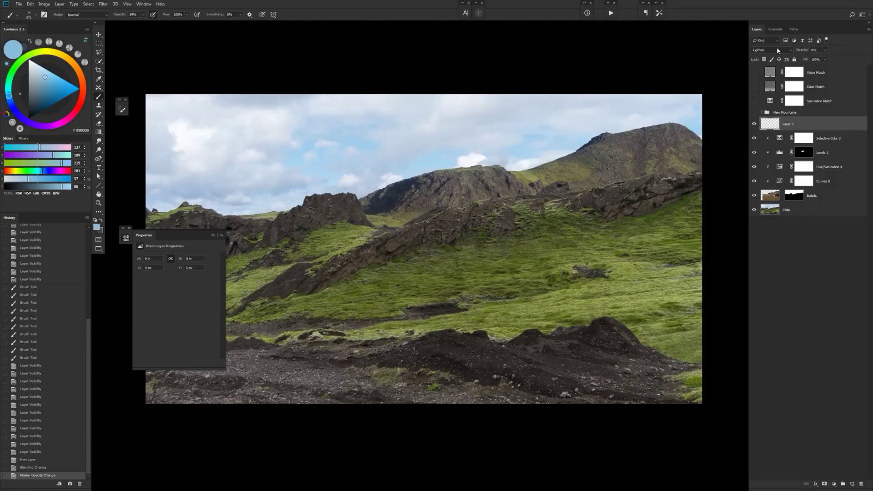
pyautogui.hotkey('ctrl', 'alt', 'g')
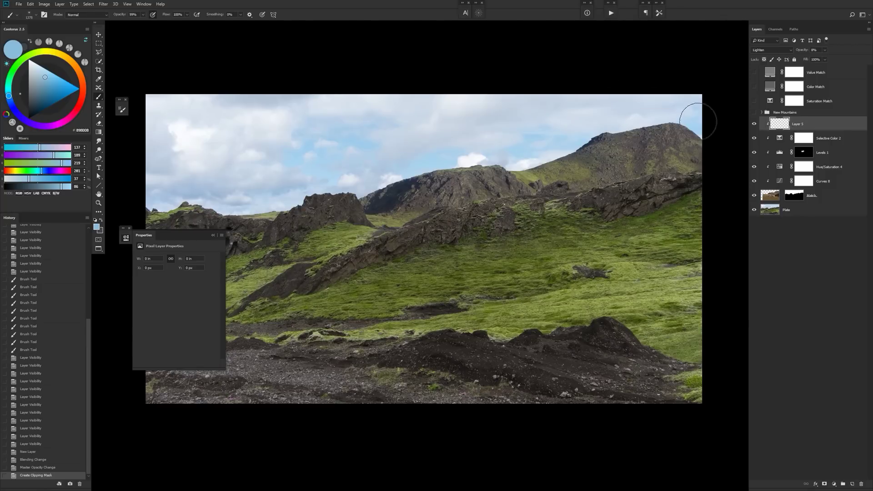
# - Paint light blue haze over the distant mountains, from the far peak down to the lower ridge and along the summit
pyautogui.moveTo(663, 128); pyautogui.dragTo(598, 132)
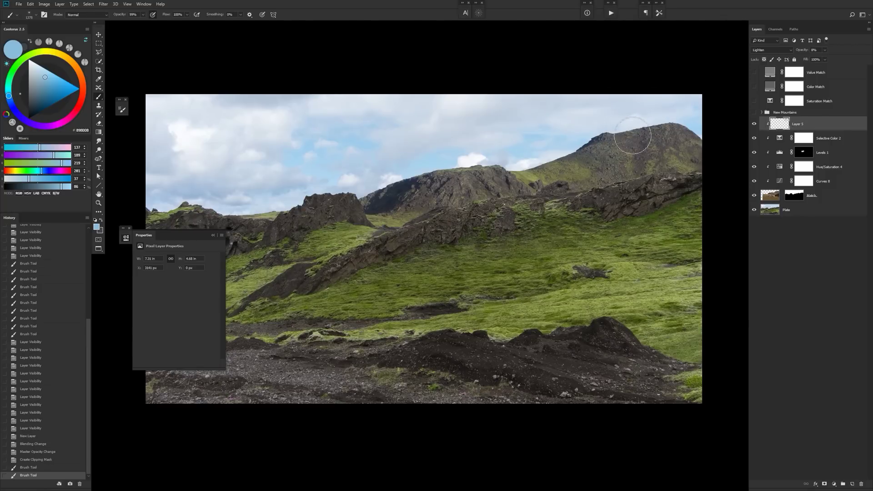
pyautogui.moveTo(653, 146)
pyautogui.mouseDown()
pyautogui.moveTo(682, 154)
pyautogui.moveTo(654, 168)
pyautogui.moveTo(627, 168)
pyautogui.moveTo(582, 137)
pyautogui.moveTo(587, 144)
pyautogui.moveTo(506, 155)
pyautogui.mouseUp()
pyautogui.moveTo(418, 165)
pyautogui.mouseDown()
pyautogui.moveTo(411, 179)
pyautogui.moveTo(409, 171)
pyautogui.mouseUp()
pyautogui.moveTo(572, 154)
pyautogui.mouseDown()
pyautogui.moveTo(523, 191)
pyautogui.moveTo(532, 162)
pyautogui.mouseUp()
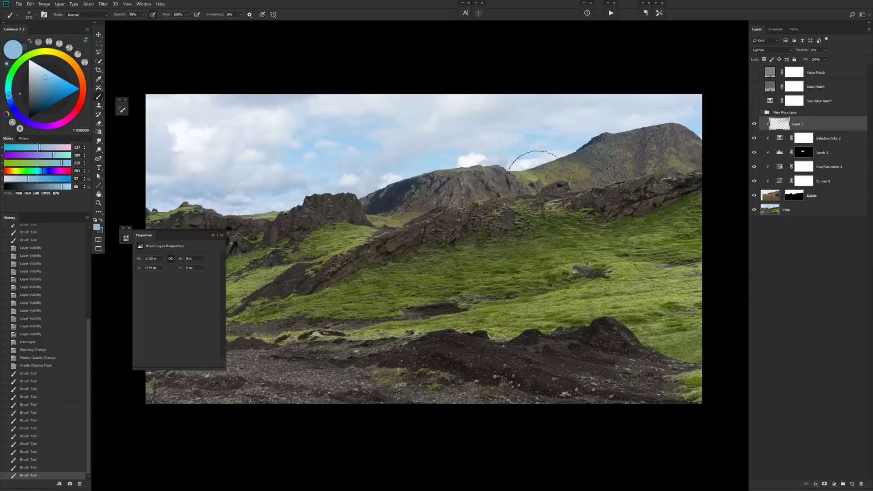
pyautogui.moveTo(637, 129)
pyautogui.mouseDown()
pyautogui.moveTo(657, 154)
pyautogui.moveTo(700, 142)
pyautogui.mouseUp()
pyautogui.moveTo(596, 123); pyautogui.dragTo(635, 111)
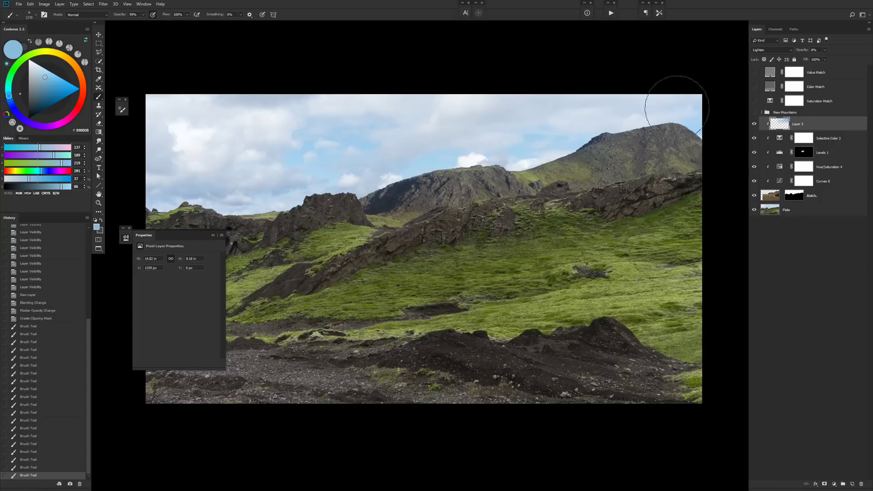
# - Compare the mountains with and without the painted haze layer
pyautogui.click(757, 125)
pyautogui.click(757, 124)
pyautogui.click(758, 125)
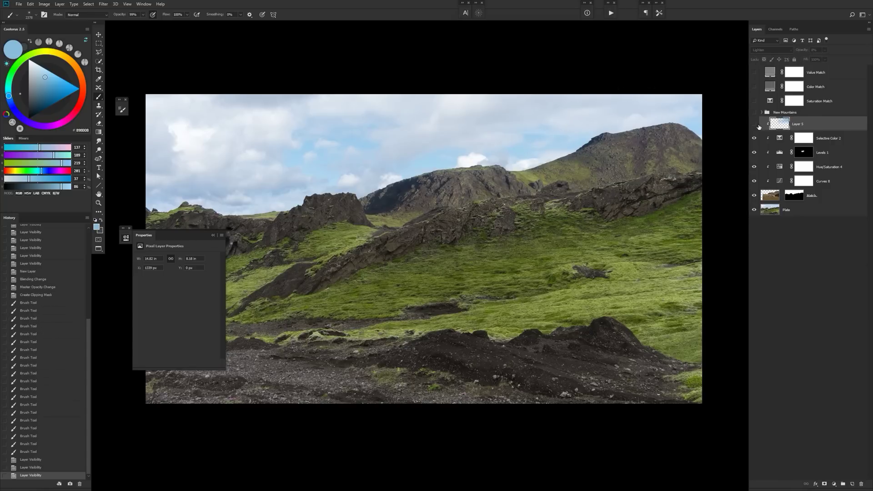
pyautogui.click(758, 126)
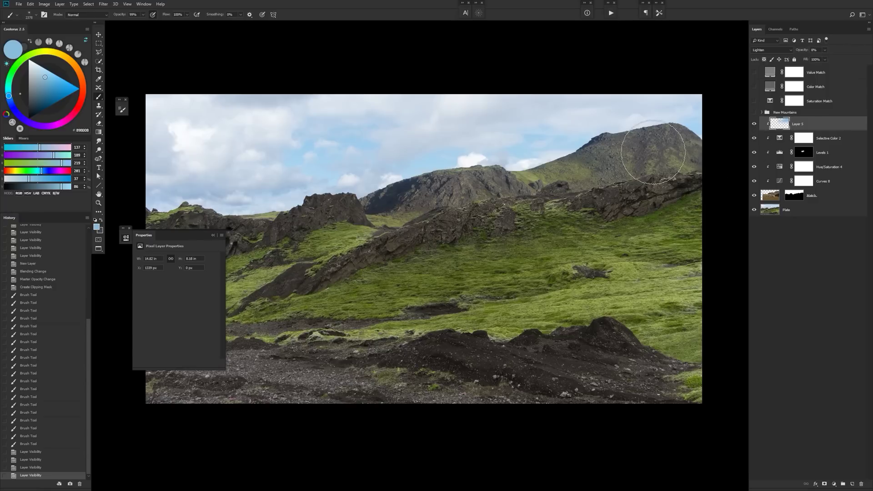
# - Paint more haze across the far peak and the ridge beside it, and compare the result with the layer hidden
pyautogui.moveTo(705, 142)
pyautogui.mouseDown()
pyautogui.moveTo(499, 224)
pyautogui.moveTo(613, 161)
pyautogui.moveTo(586, 150)
pyautogui.moveTo(581, 165)
pyautogui.moveTo(591, 157)
pyautogui.mouseUp()
pyautogui.moveTo(520, 132); pyautogui.dragTo(583, 135)
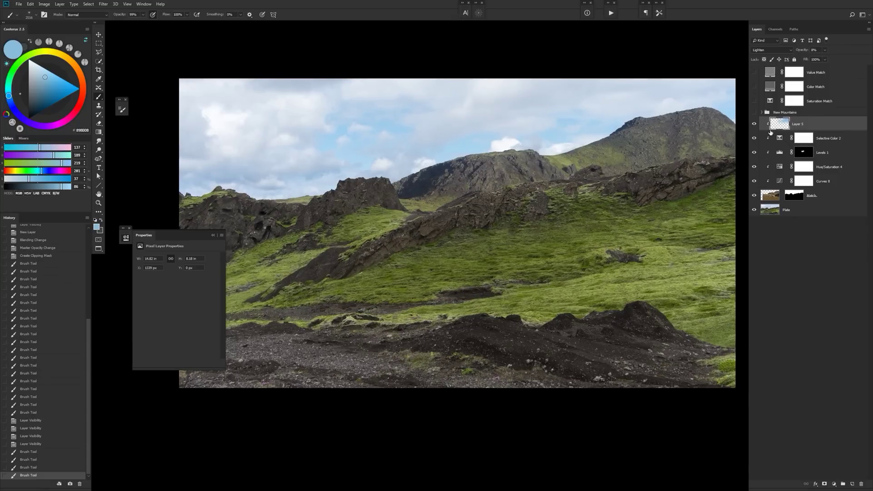
pyautogui.click(754, 124)
pyautogui.click(754, 124)
# - Choose another eraser tip and erase the haze along the foot of the distant mountains, at the nearer rocky ridge
pyautogui.press('e')
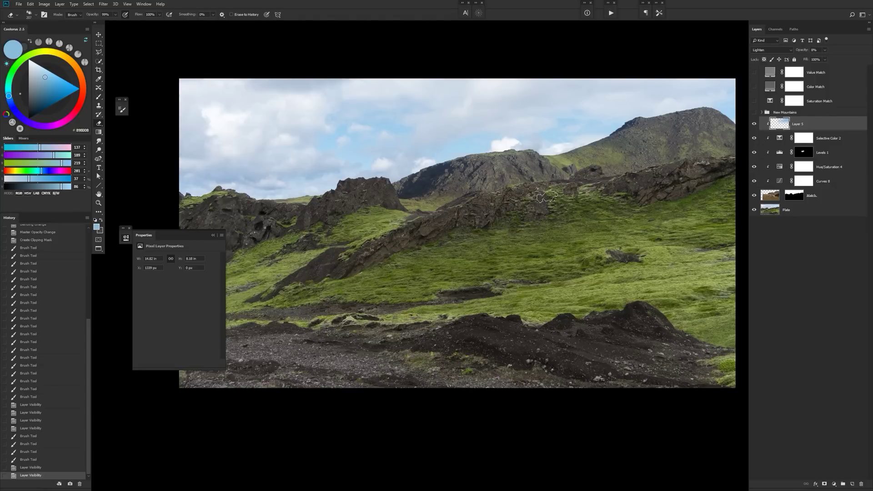
pyautogui.rightClick(548, 193)
pyautogui.click(546, 113)
pyautogui.press('Return')
pyautogui.moveTo(482, 191); pyautogui.dragTo(591, 195)
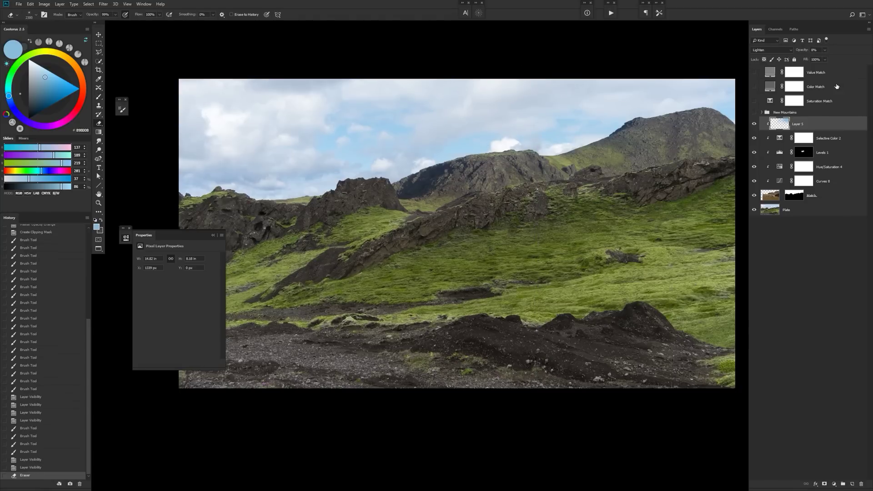
# - Lower the haze layer's opacity to 5% and compare the mountains with the layer hidden and shown
pyautogui.moveTo(826, 52); pyautogui.dragTo(824, 60)
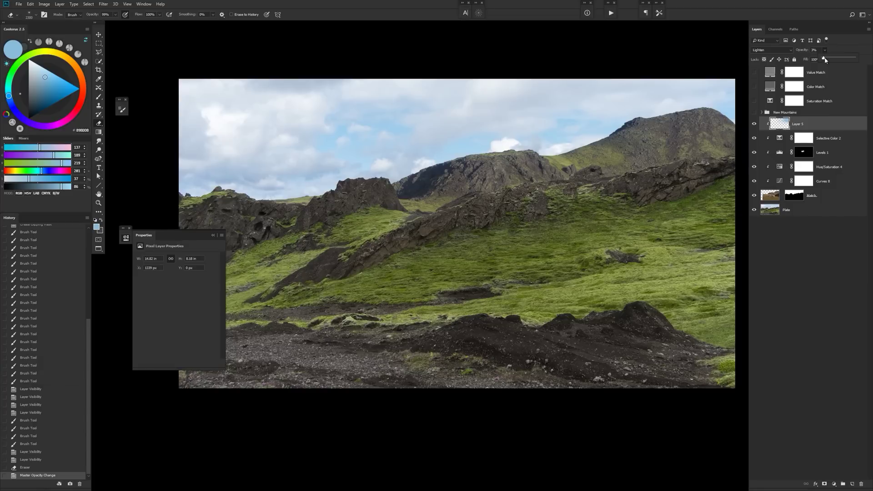
pyautogui.scroll(-1, 483, 195)
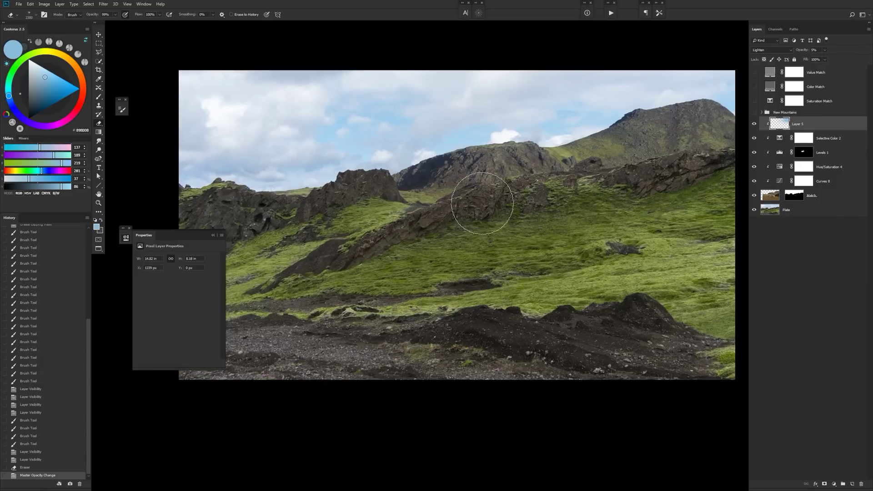
pyautogui.moveTo(754, 125); pyautogui.dragTo(755, 181)
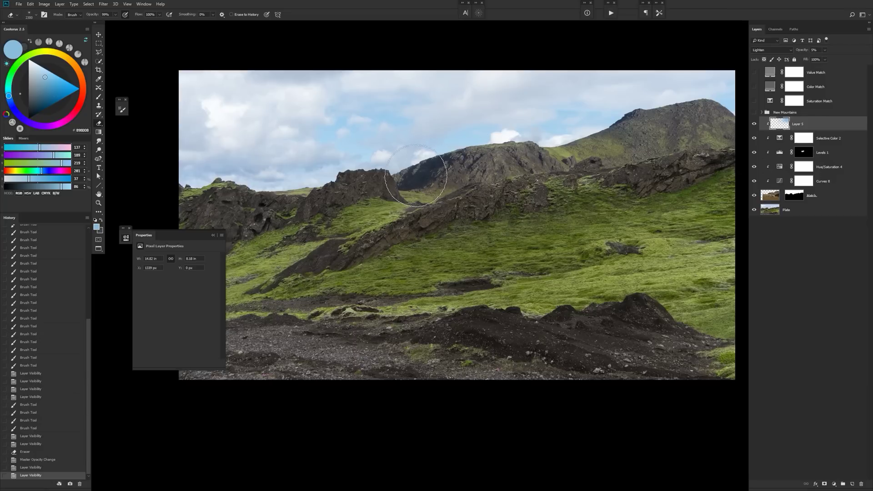
# - Examine the Curves adjustment's blend mode and colour channels, and close its properties
pyautogui.hotkey('alt', '[')
pyautogui.hotkey('alt', '[')
pyautogui.hotkey('alt', '[')
pyautogui.hotkey('alt', '[')
pyautogui.click(779, 184)
pyautogui.doubleClick(780, 184)
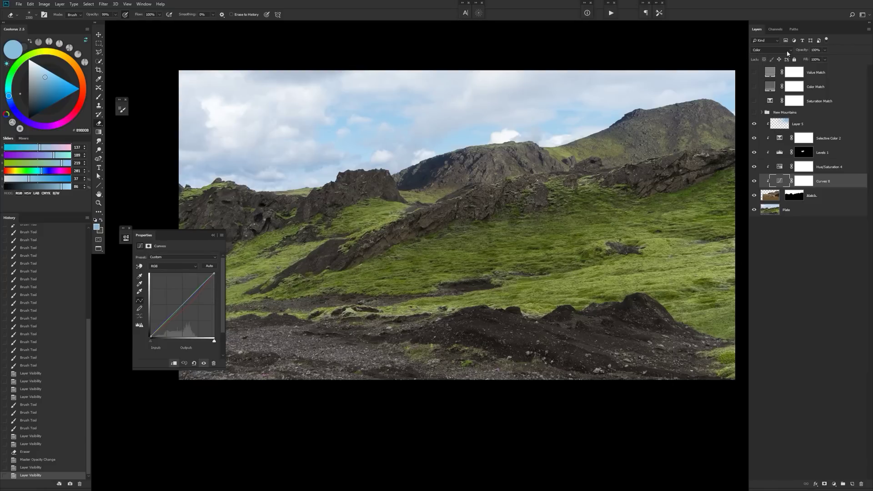
pyautogui.click(160, 266)
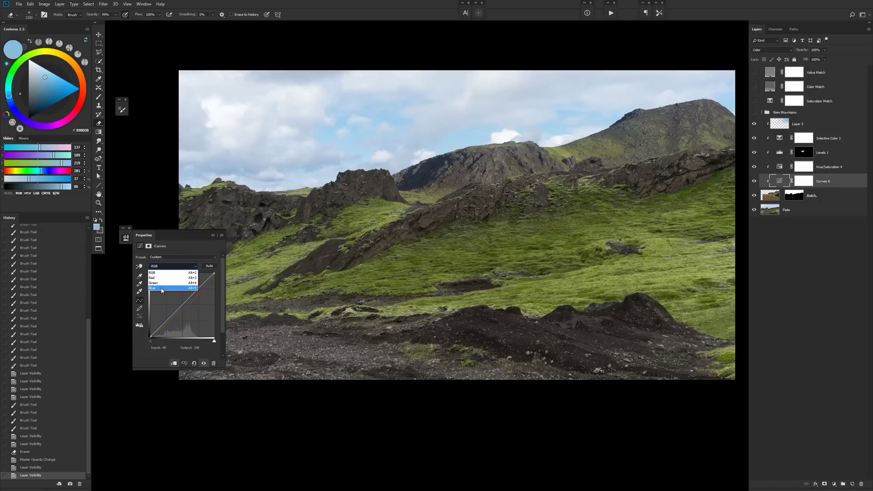
pyautogui.click(125, 241)
pyautogui.click(126, 241)
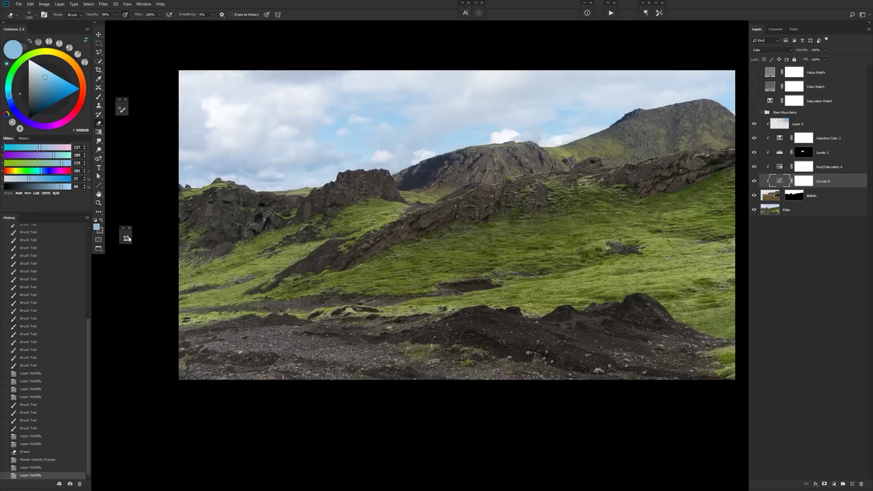
# - Check the composite through the Color Match, Value Match and Saturation Match layers, hiding each one again
pyautogui.click(753, 87)
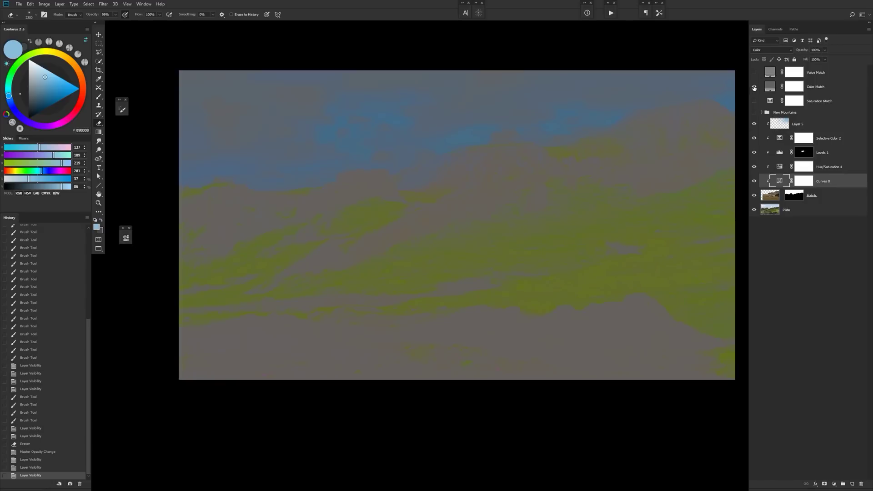
pyautogui.click(754, 87)
pyautogui.click(755, 73)
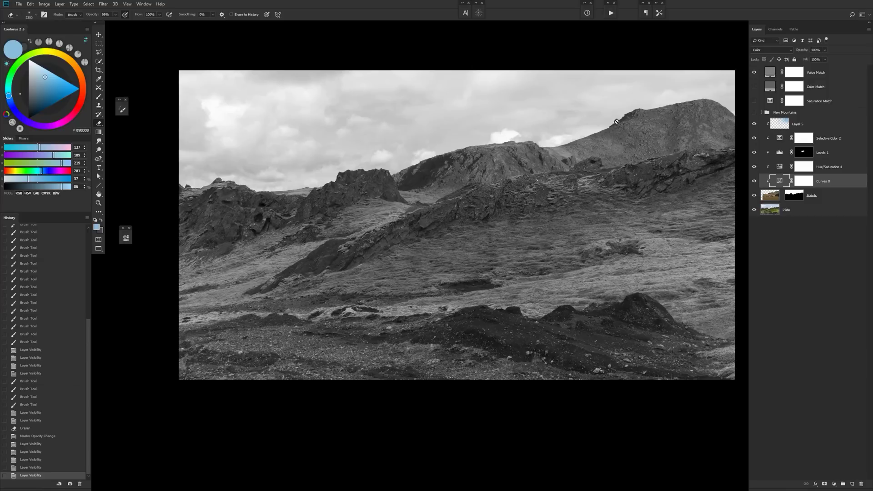
pyautogui.click(753, 73)
pyautogui.click(754, 101)
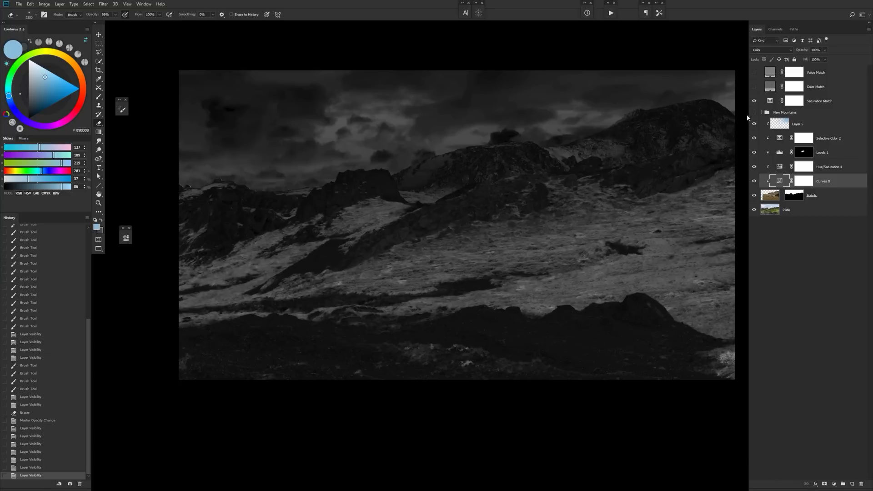
pyautogui.click(753, 101)
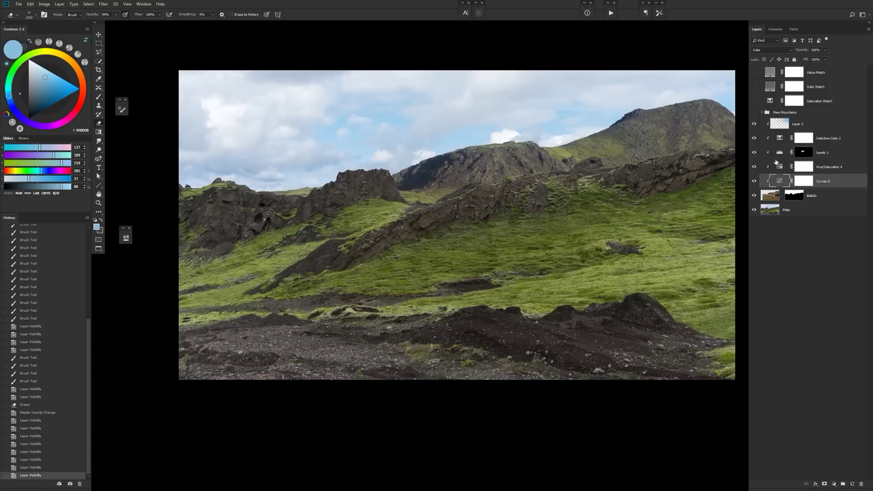
# - Set the Hue/Saturation layer's blend mode to Saturation and compare the mountains with and without it
pyautogui.click(778, 167)
pyautogui.click(754, 167)
pyautogui.click(754, 167)
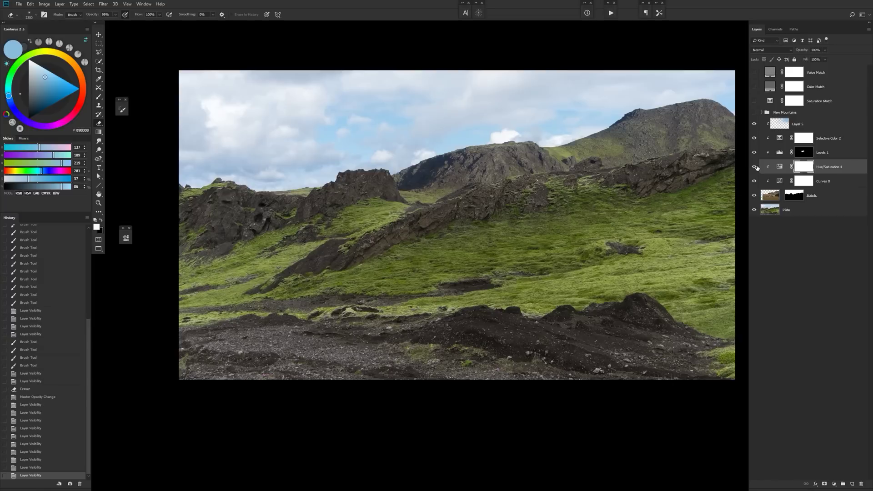
pyautogui.click(763, 50)
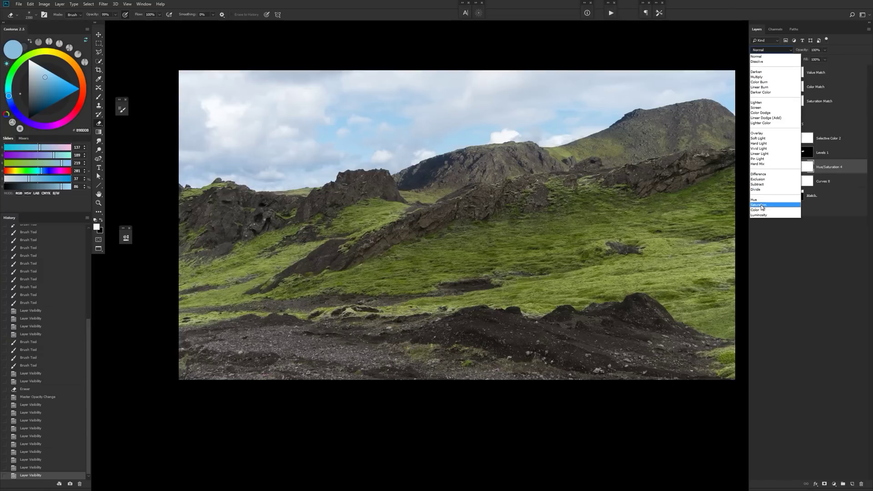
pyautogui.click(758, 204)
pyautogui.click(754, 169)
pyautogui.click(754, 166)
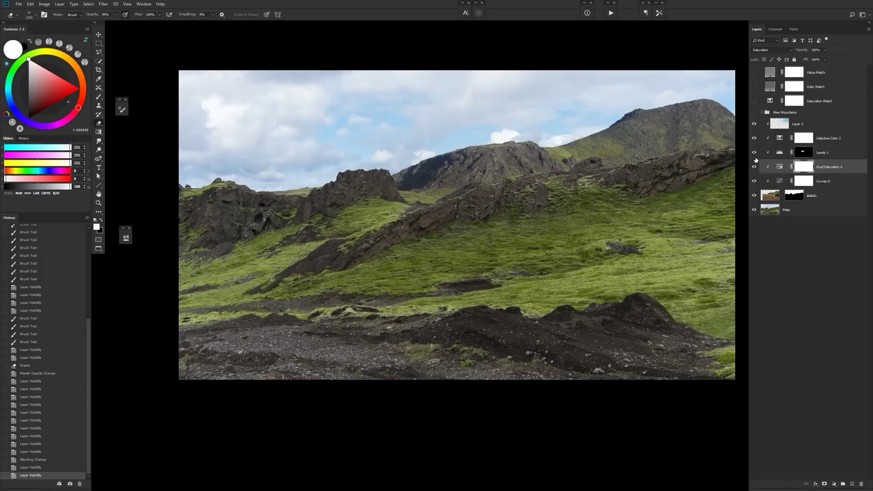
# - Switch the Hue/Saturation layer to Normal and back to Saturation to compare both blend modes
pyautogui.click(770, 51)
pyautogui.click(768, 56)
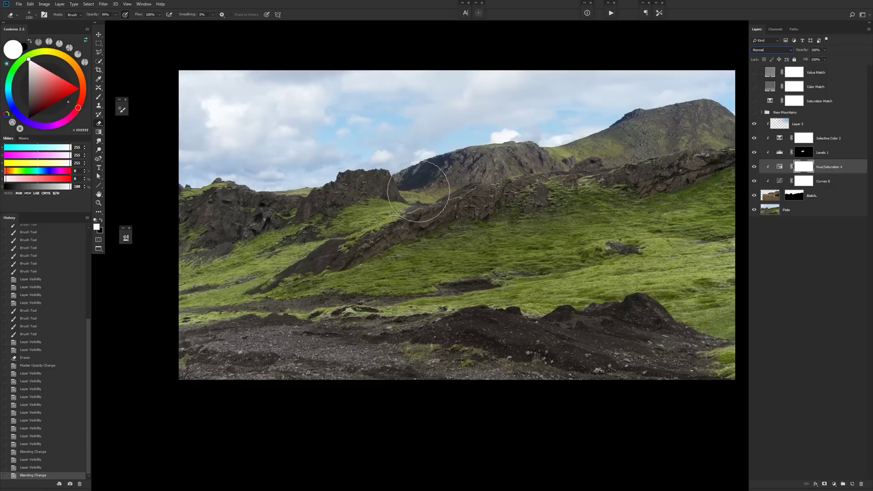
pyautogui.click(770, 50)
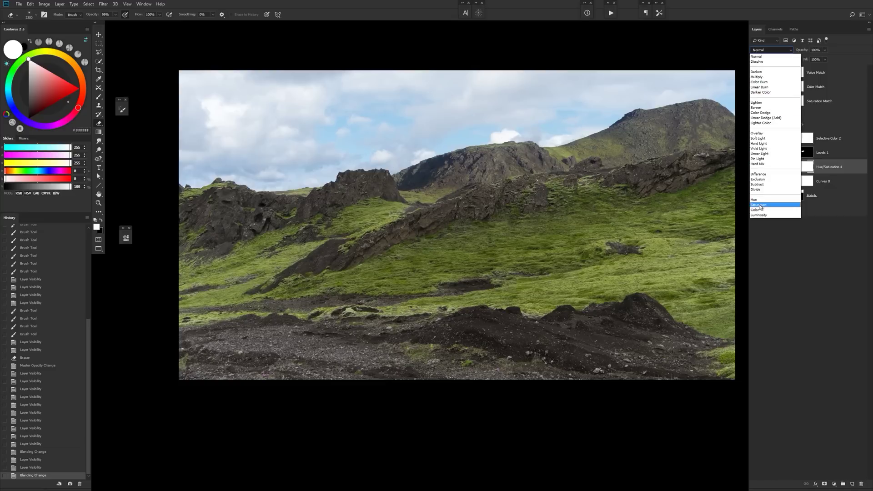
pyautogui.click(773, 206)
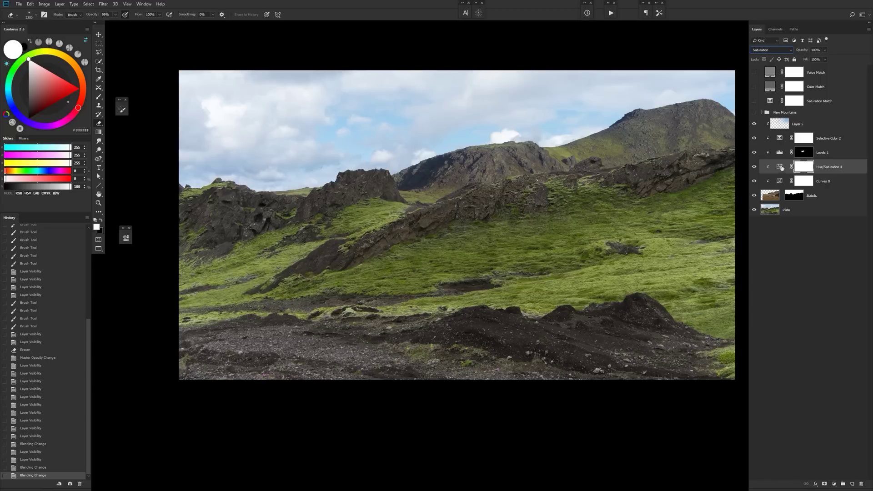
# - Compare the mountains with and without the Levels adjustment, and set its blend mode to Luminosity
pyautogui.click(825, 155)
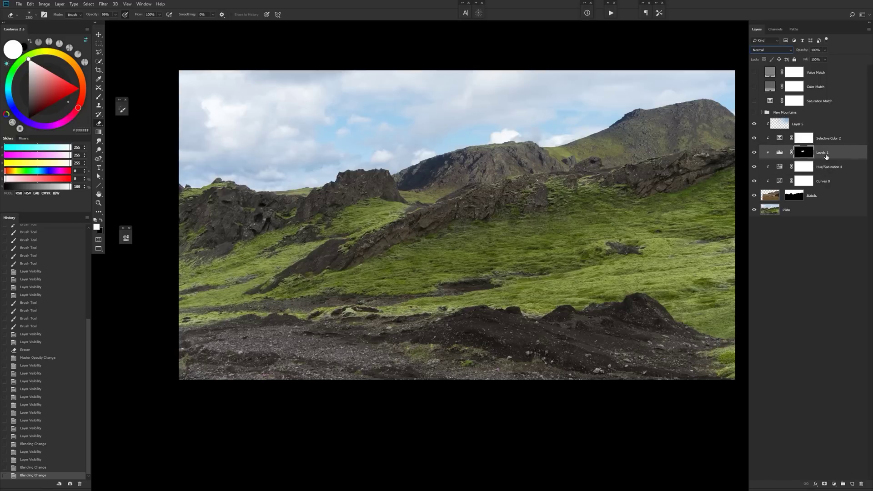
pyautogui.click(753, 153)
pyautogui.click(753, 153)
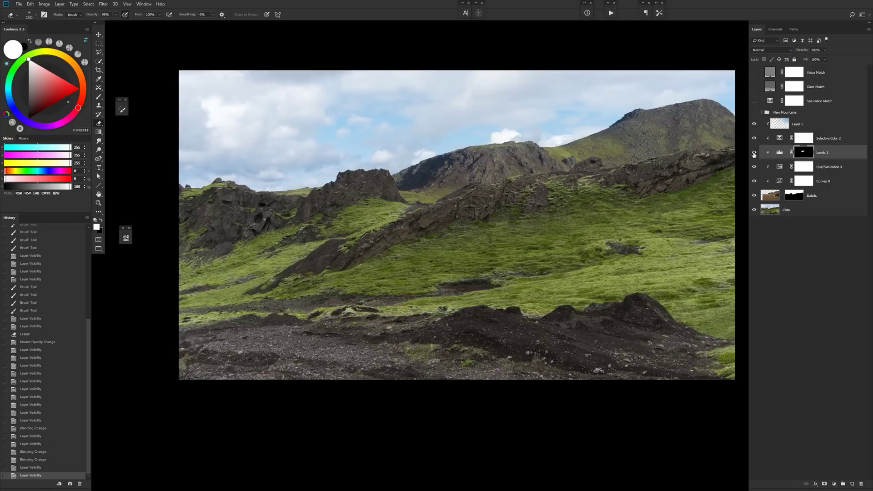
pyautogui.click(768, 50)
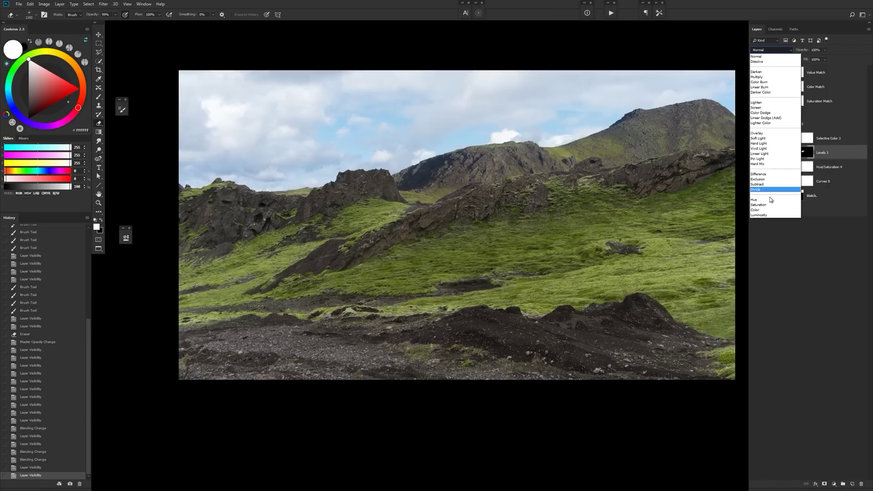
pyautogui.click(766, 215)
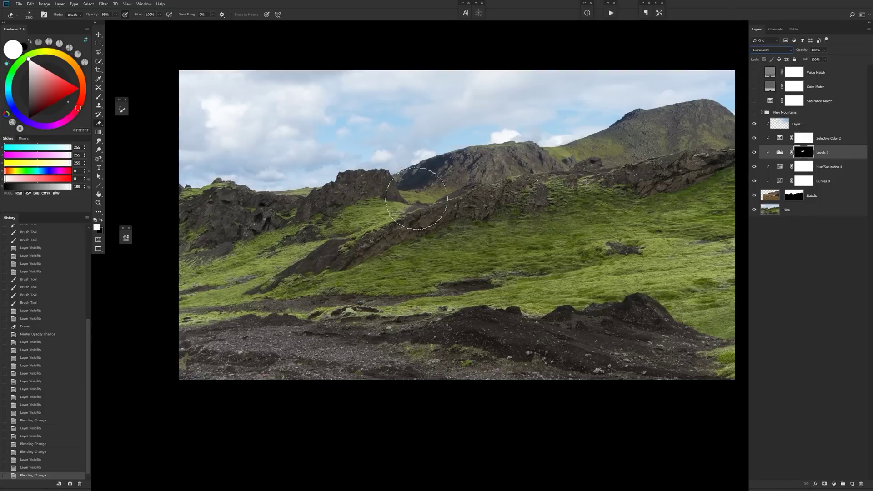
# - Review the blend modes of the Hue/Saturation, Curves and Levels layers
pyautogui.click(824, 170)
pyautogui.click(822, 181)
pyautogui.click(824, 167)
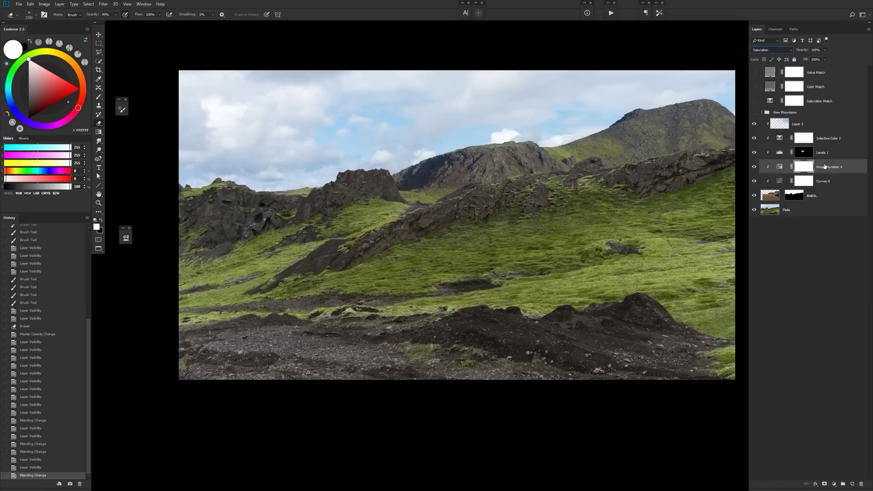
pyautogui.click(825, 153)
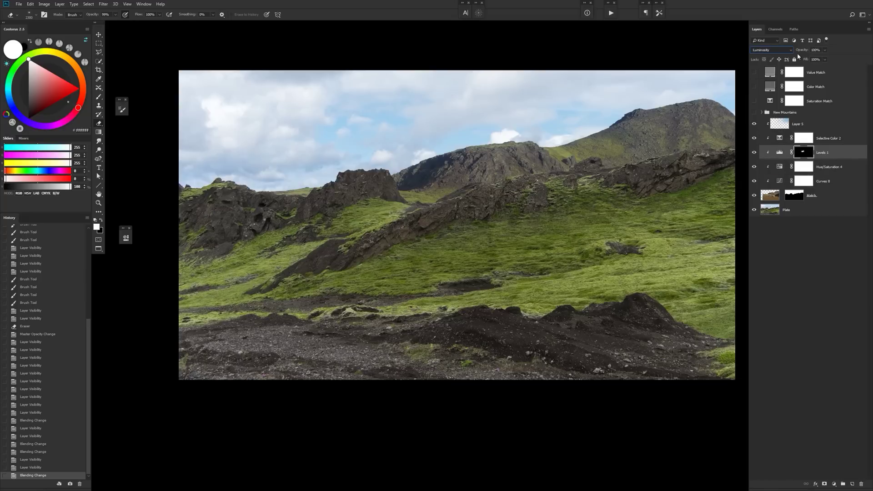
# - Select the Selective Color adjustment and compare the mountains with and without it
pyautogui.click(824, 142)
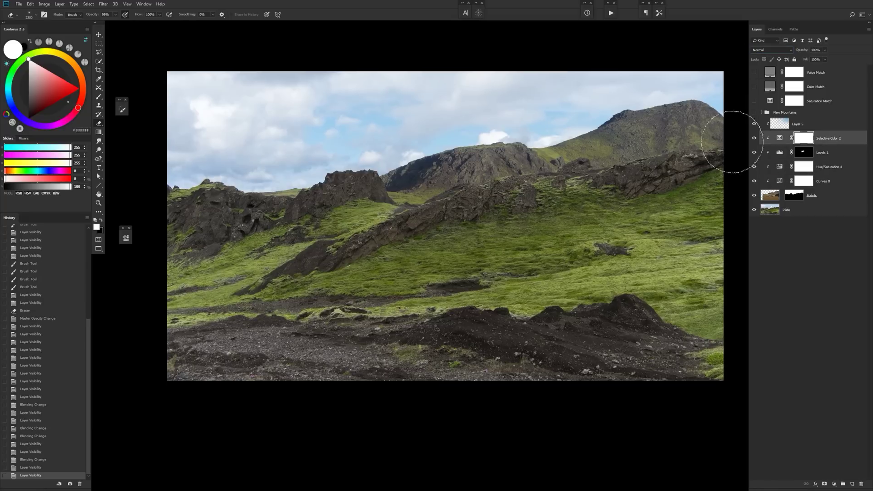
pyautogui.click(755, 138)
pyautogui.click(755, 138)
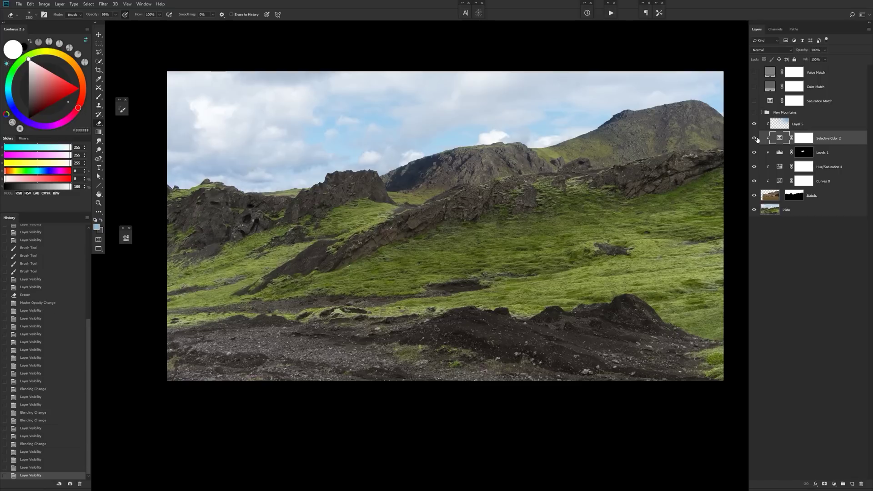
# - Adjust the Reds of the Selective Color adjustment to Cyan -38% and Magenta -46%
pyautogui.doubleClick(778, 139)
pyautogui.click(178, 265)
pyautogui.click(177, 270)
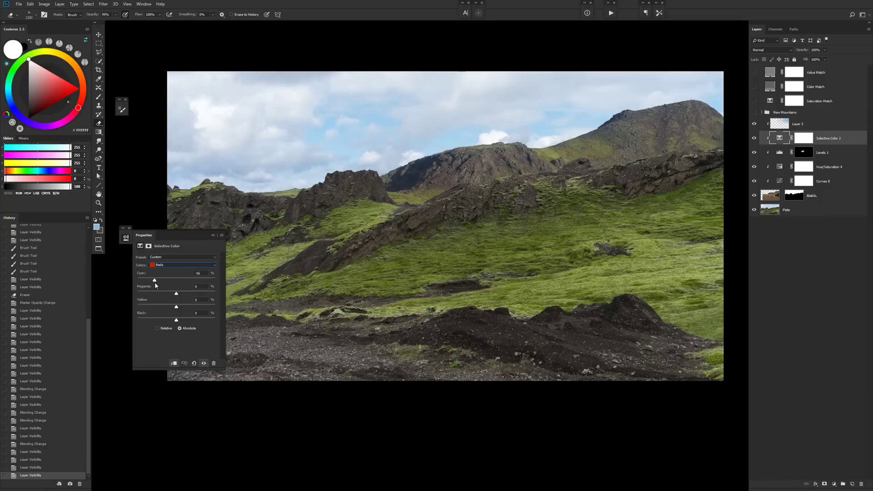
pyautogui.moveTo(152, 285); pyautogui.dragTo(158, 281)
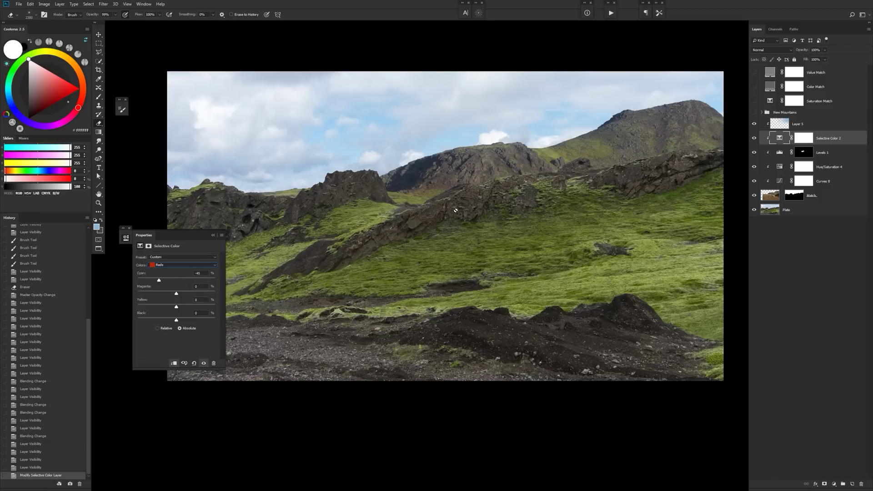
pyautogui.scroll(2, 458, 169)
pyautogui.scroll(1, 458, 168)
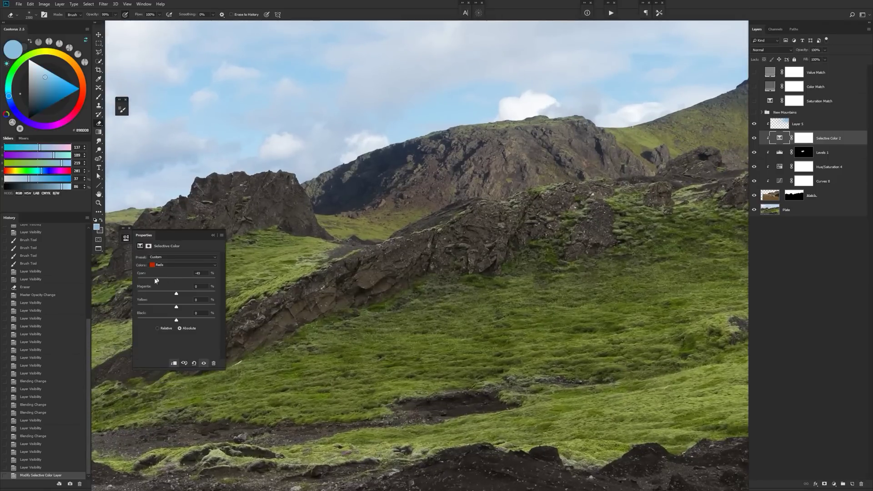
pyautogui.moveTo(227, 280); pyautogui.dragTo(197, 281)
pyautogui.moveTo(176, 295)
pyautogui.mouseDown()
pyautogui.moveTo(141, 295)
pyautogui.moveTo(159, 296)
pyautogui.mouseUp()
pyautogui.moveTo(161, 283); pyautogui.dragTo(164, 281)
# - Compare the whole composite with and without the revised Selective Color adjustment and switch to the Move tool
pyautogui.hotkey('ctrl', '-')
pyautogui.click(754, 138)
pyautogui.click(754, 139)
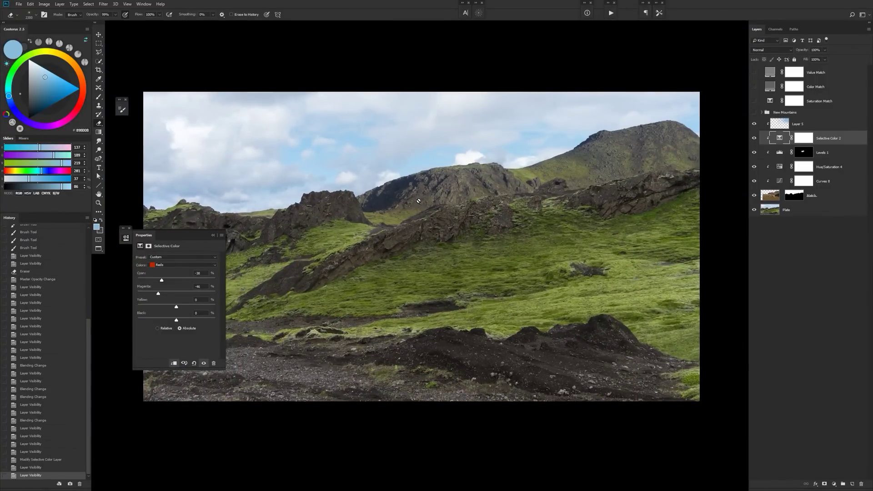
pyautogui.press('v')
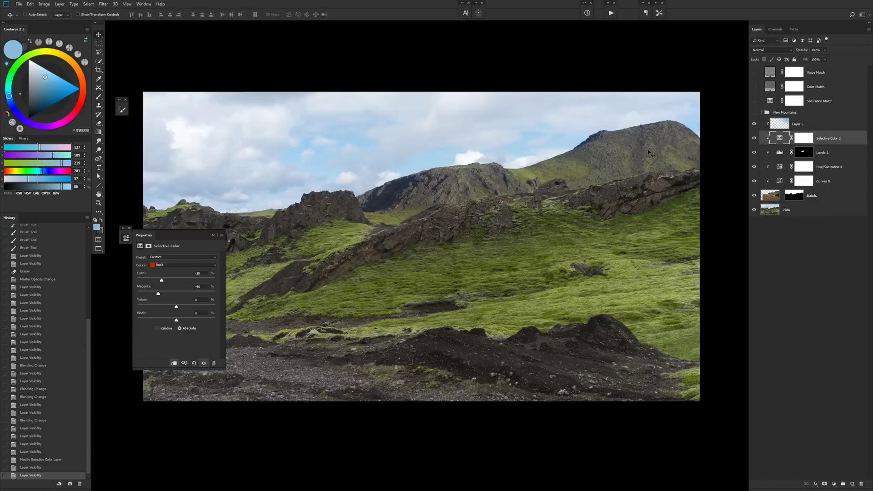